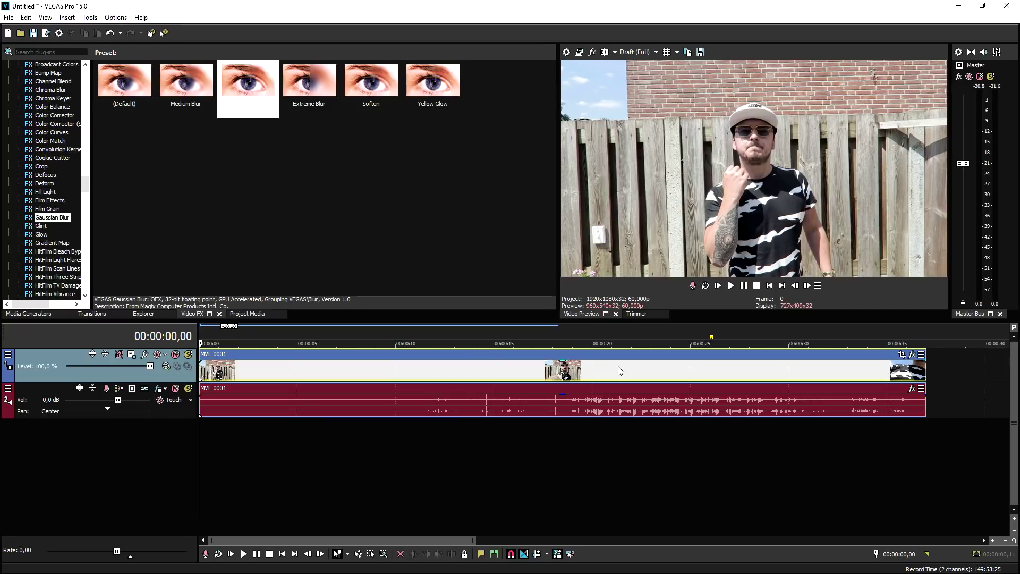
Play the MVI_0001 clip from its start to review the hand gesture, and return to the beginning.
key(space)
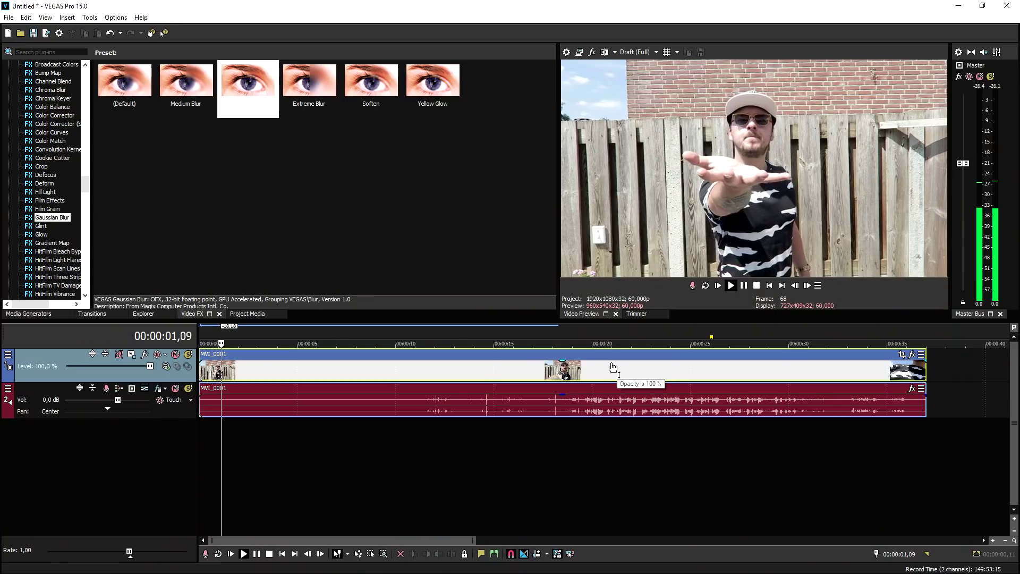
scroll(416, 383, up, 3)
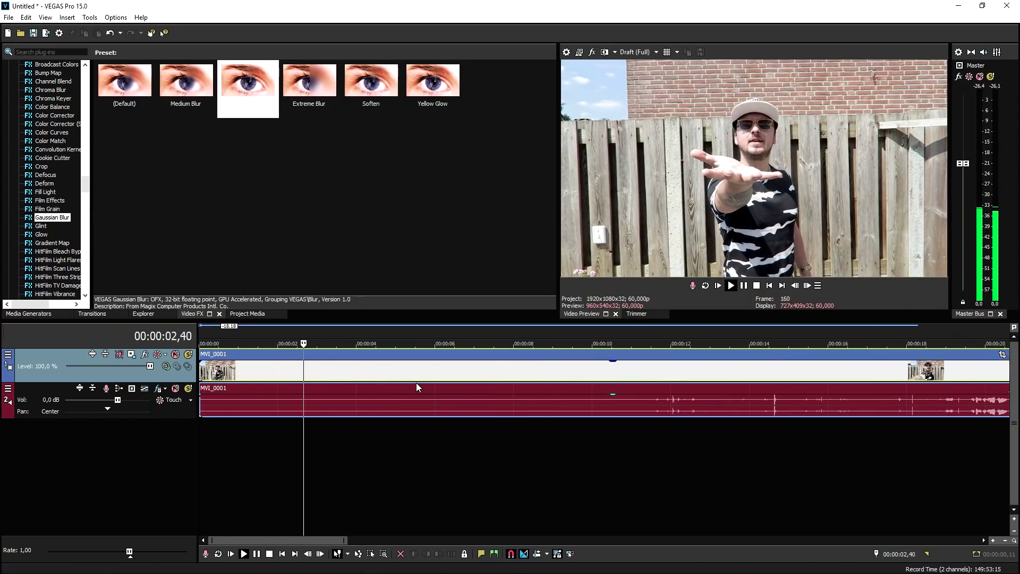
scroll(419, 379, down, 2)
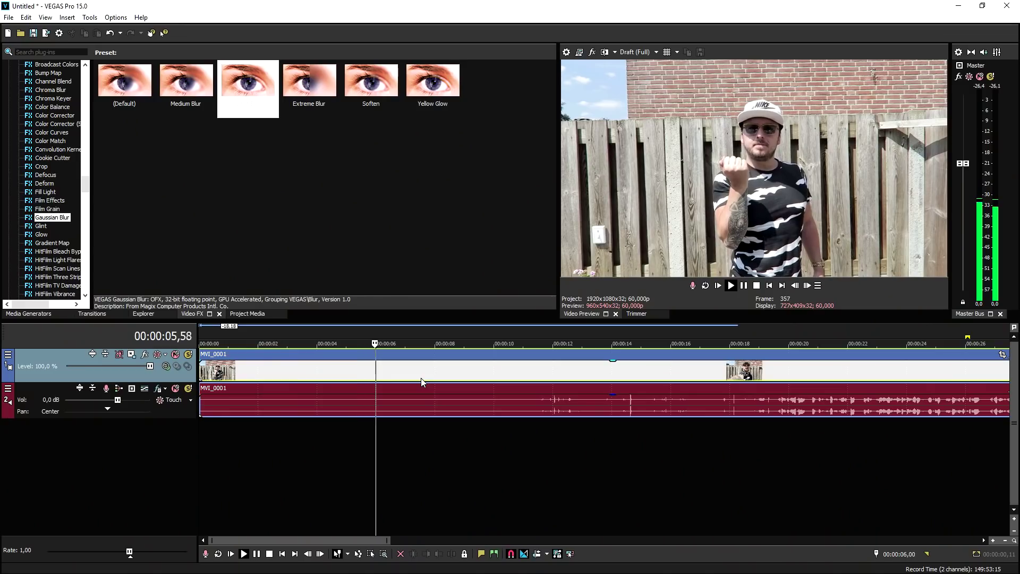
key(Return)
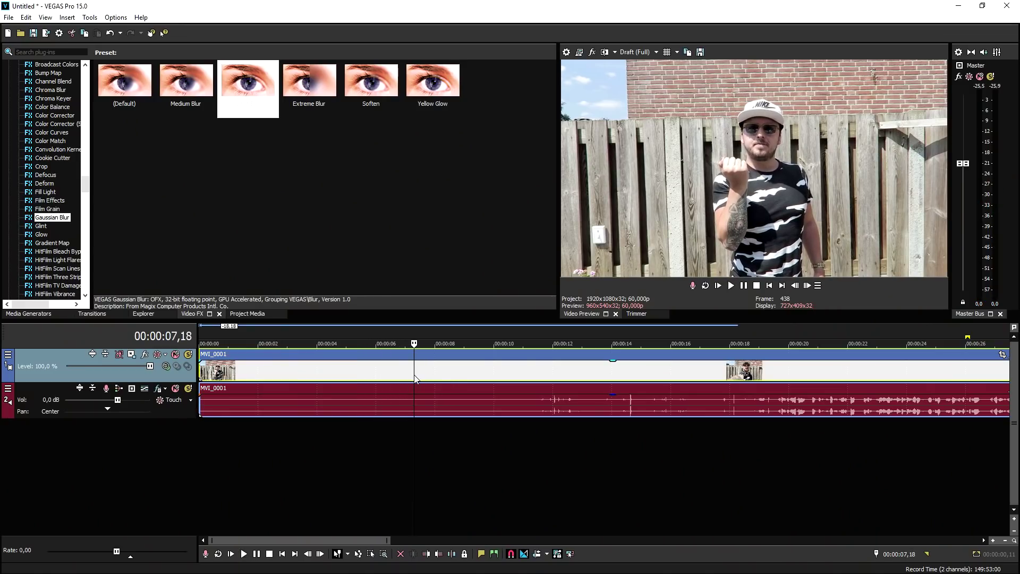
click(770, 286)
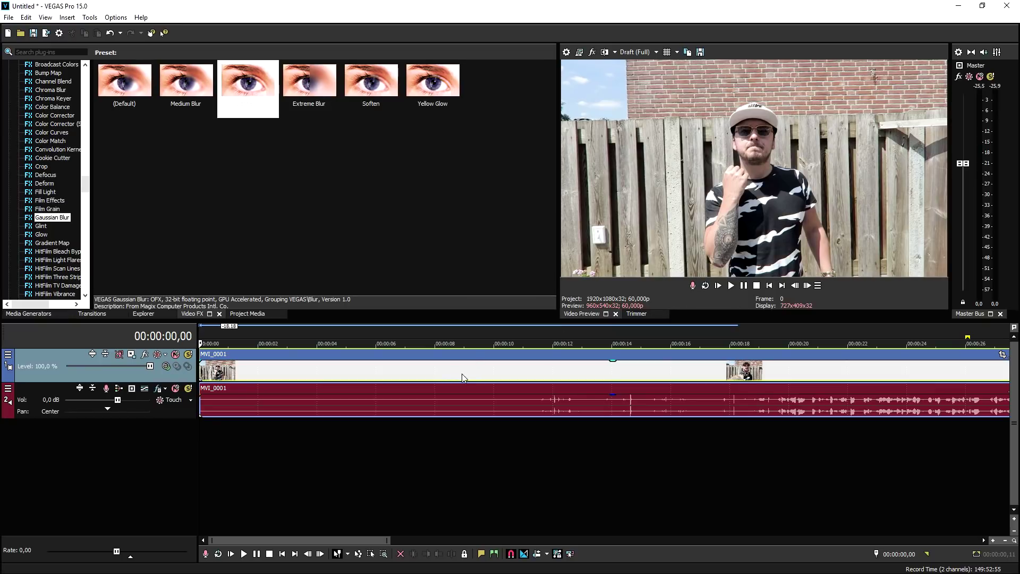
scroll(422, 372, up, 3)
scroll(418, 377, down, 3)
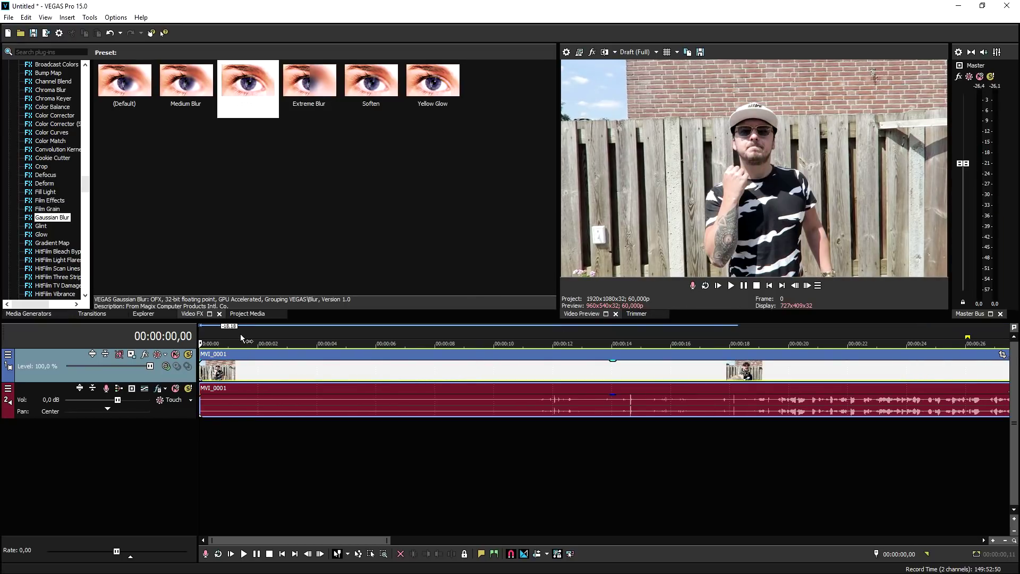
Split the MVI_0001 clip at 00:00:00,37, where the hand is thrust towards the camera.
click(242, 340)
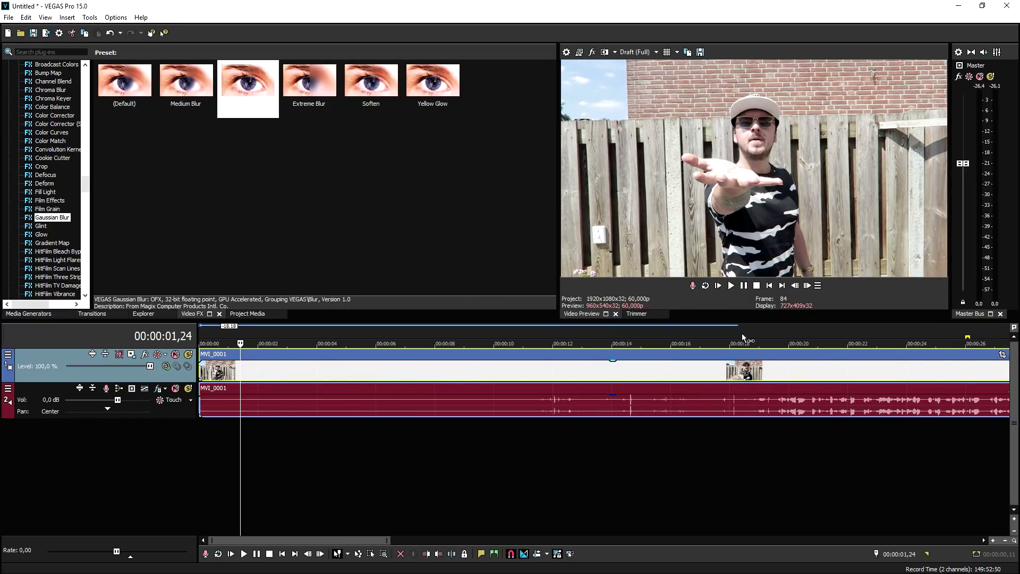
scroll(633, 367, up, 2)
scroll(329, 370, up, 2)
click(795, 285)
click(796, 285)
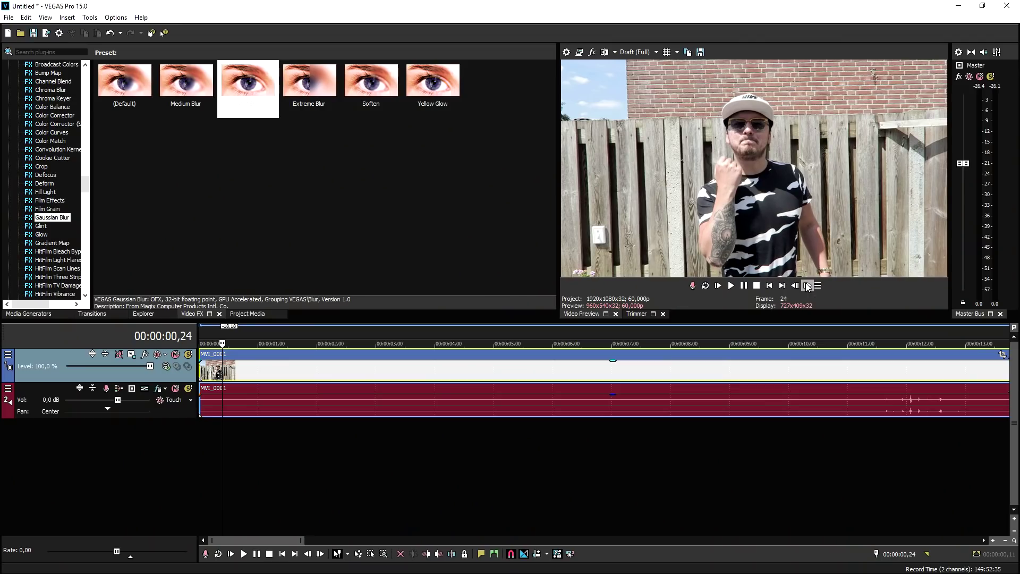
drag(807, 286, 808, 286)
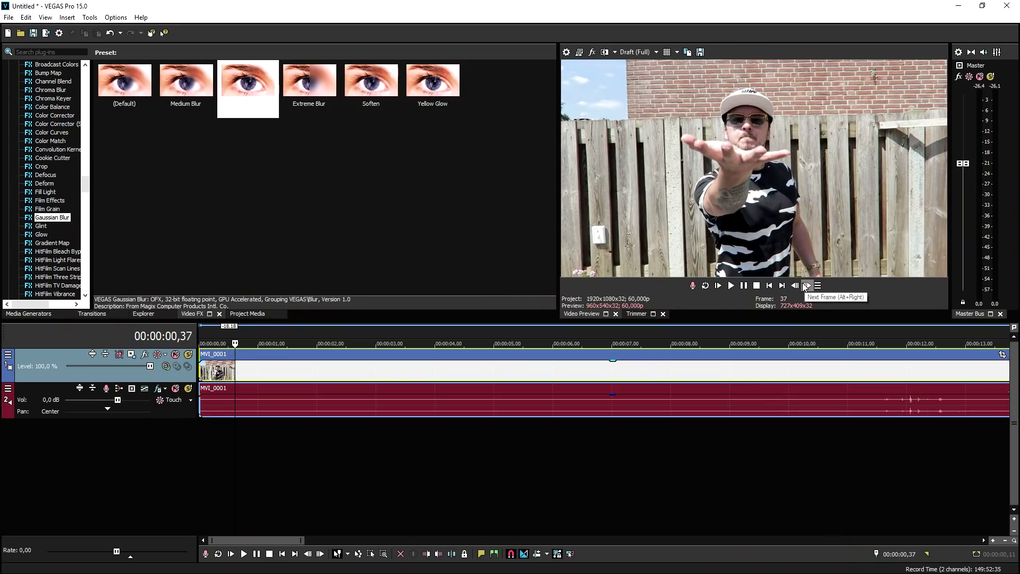
key(s)
Apply the Color Balance effect with the Blue Midtones preset to the clip after the split and check the frame before the cut.
scroll(342, 372, up, 5)
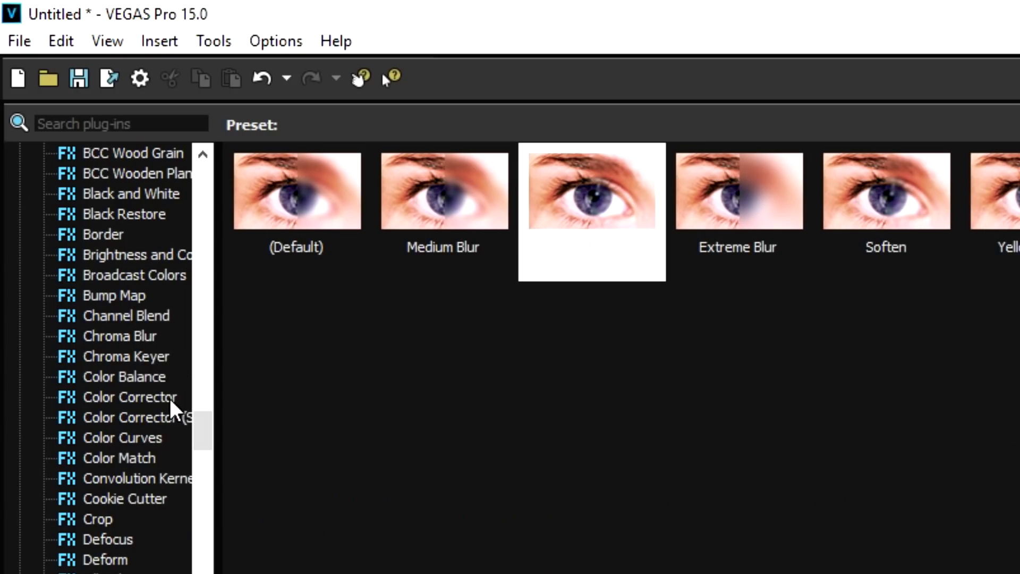
click(133, 377)
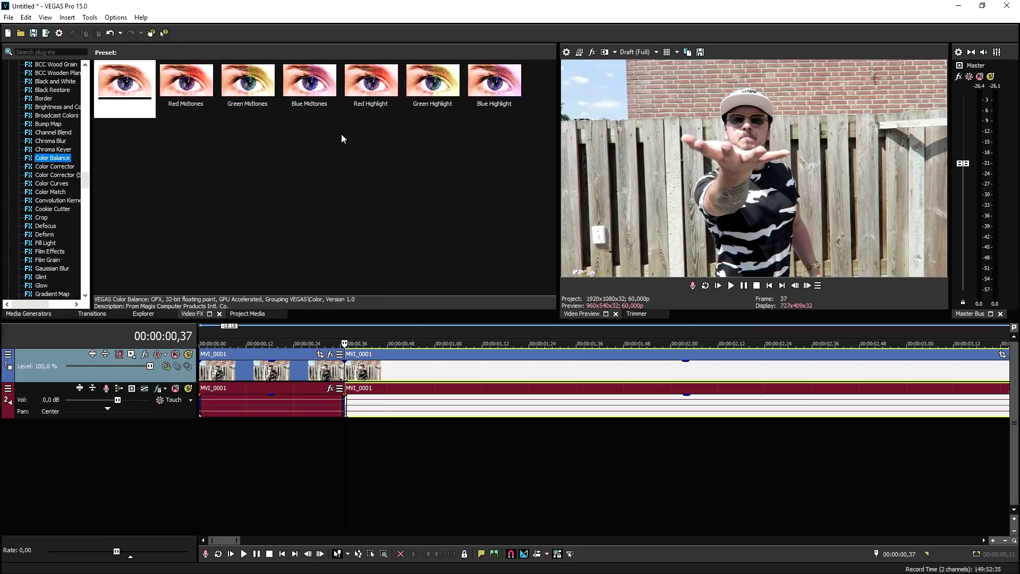
drag(313, 82, 380, 151)
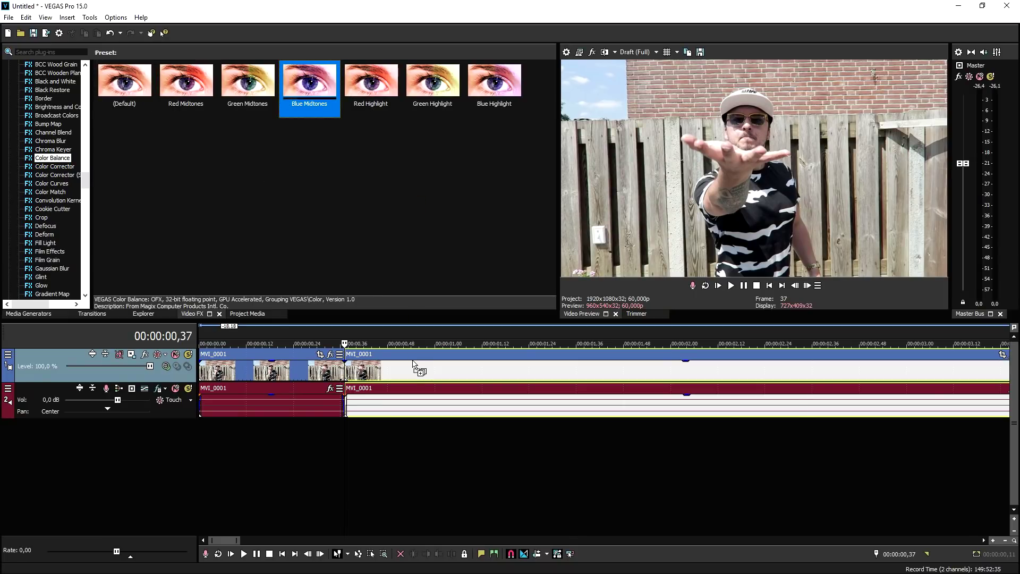
drag(414, 365, 415, 367)
click(792, 141)
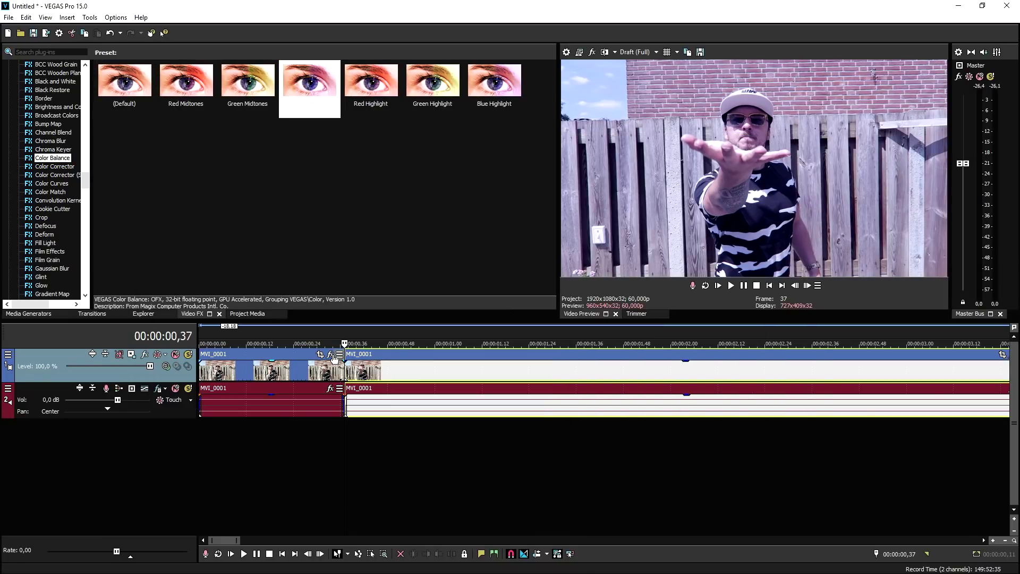
click(313, 330)
scroll(317, 331, up, 3)
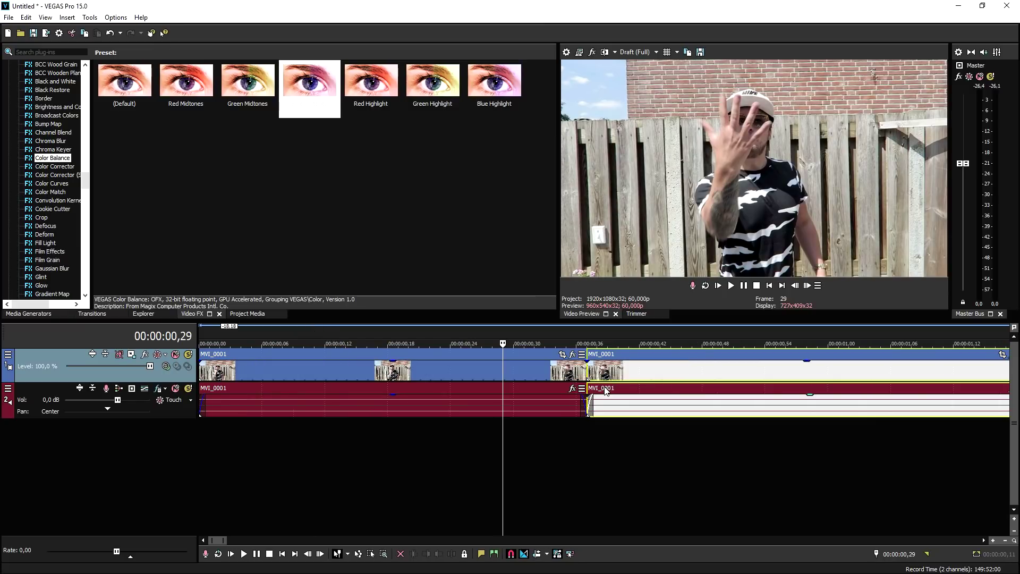
scroll(602, 390, down, 5)
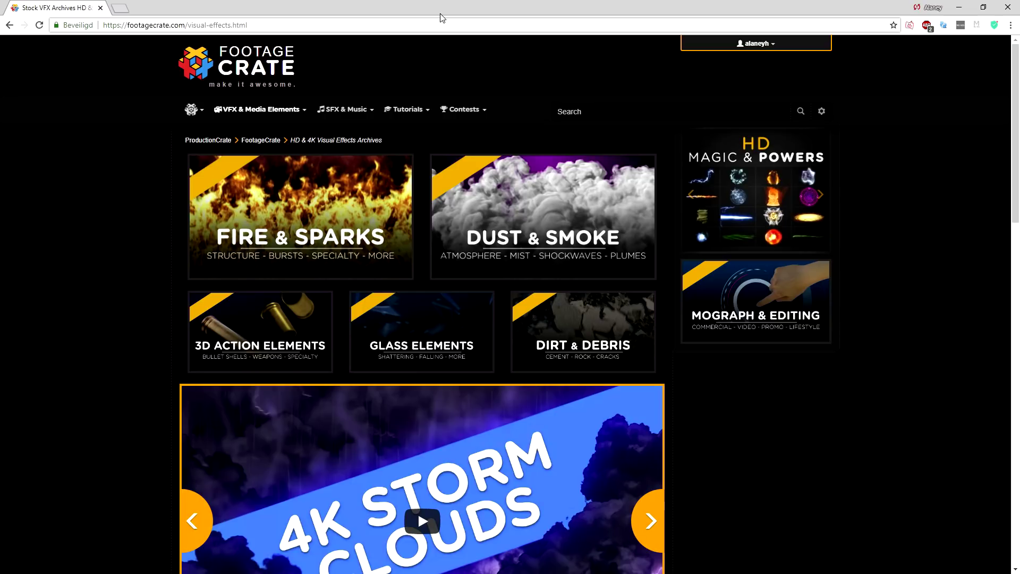
Switch to the FootageCrate site in the browser and search for "spider man".
scroll(449, 64, down, 3)
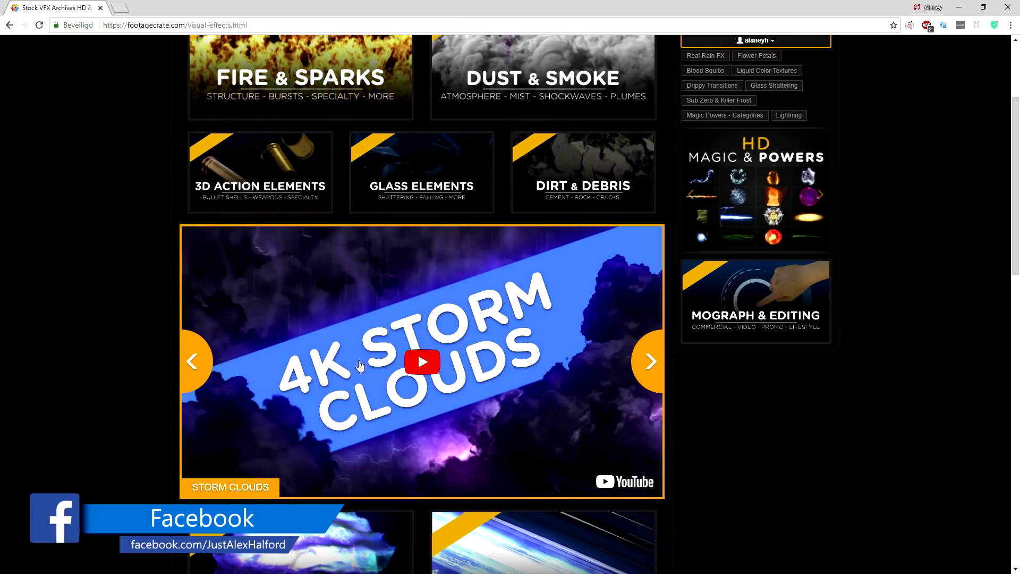
scroll(431, 361, up, 3)
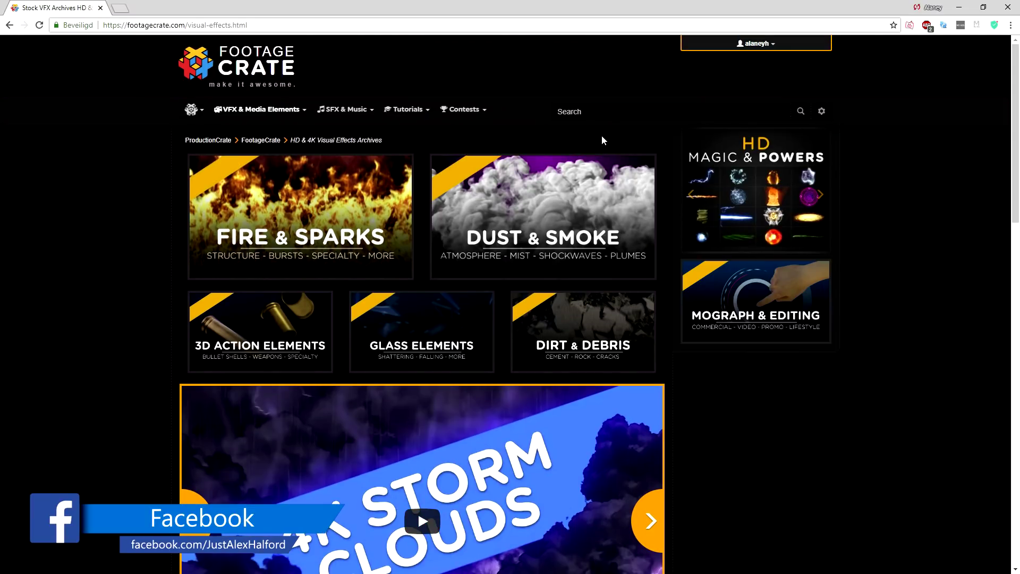
click(558, 112)
text(spider man)
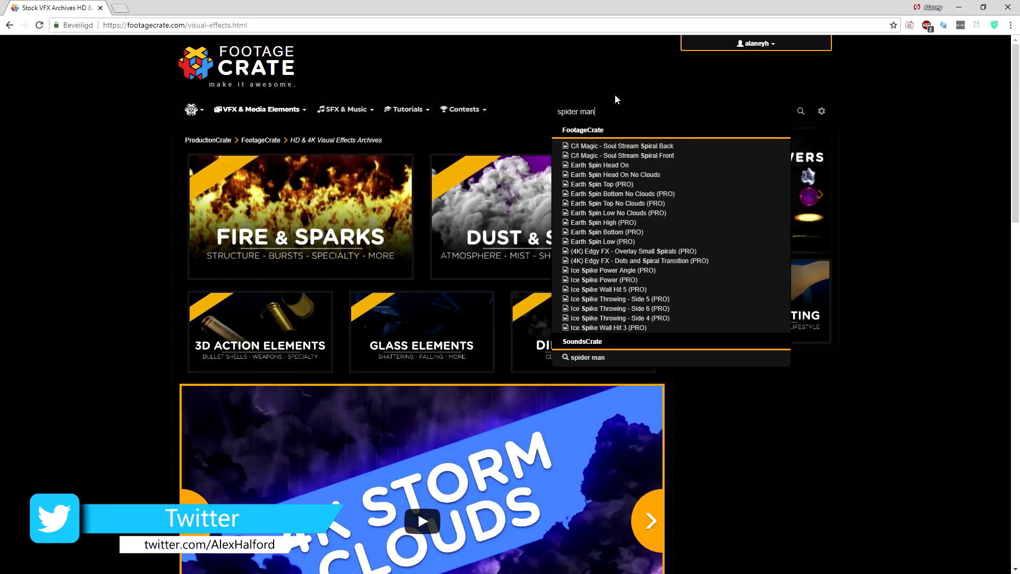
key(Return)
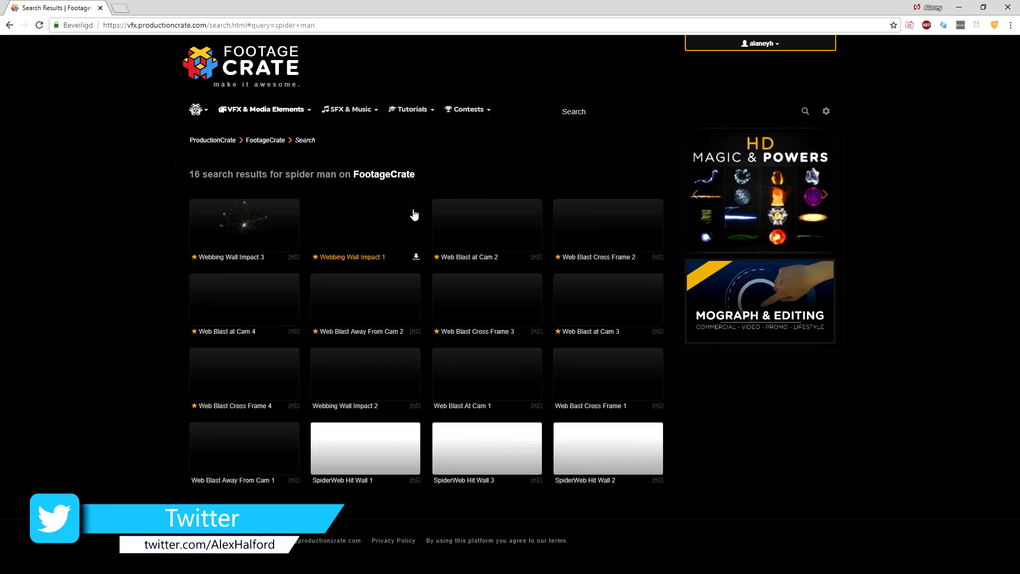
Download the Webbing Wall Impact 3 effect in HD 1920x1080.
mouse_move(478, 311)
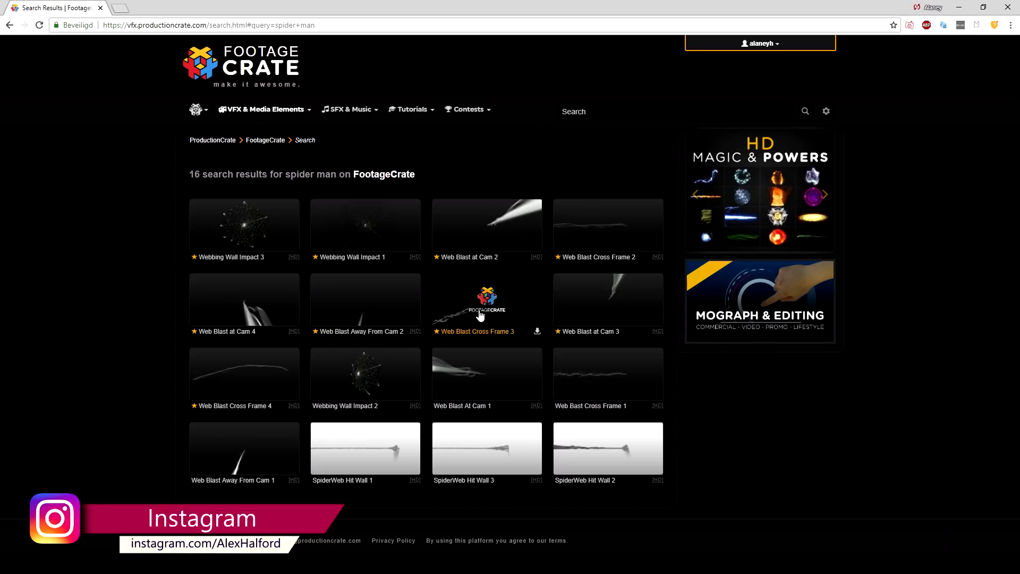
mouse_move(250, 238)
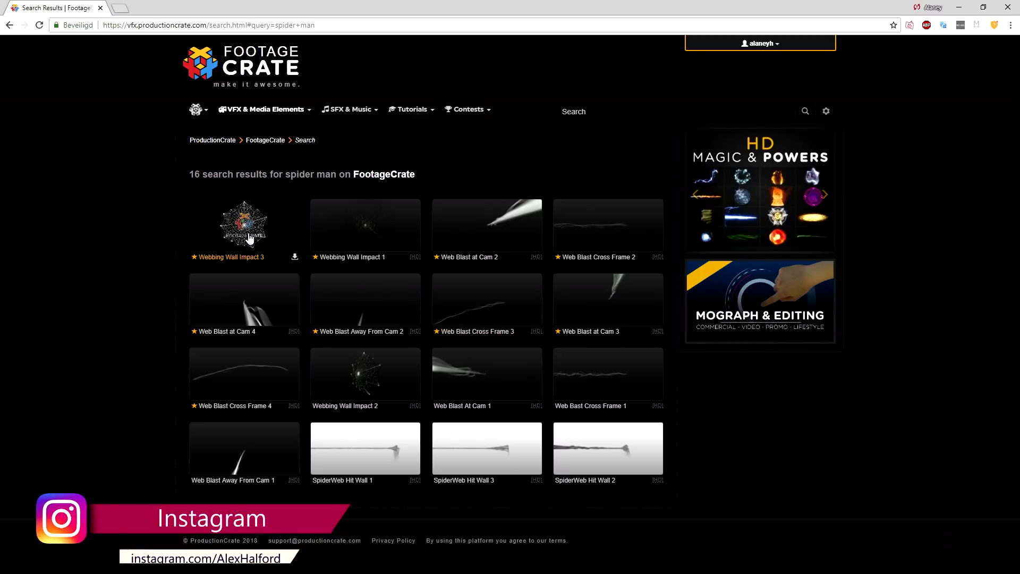
click(250, 238)
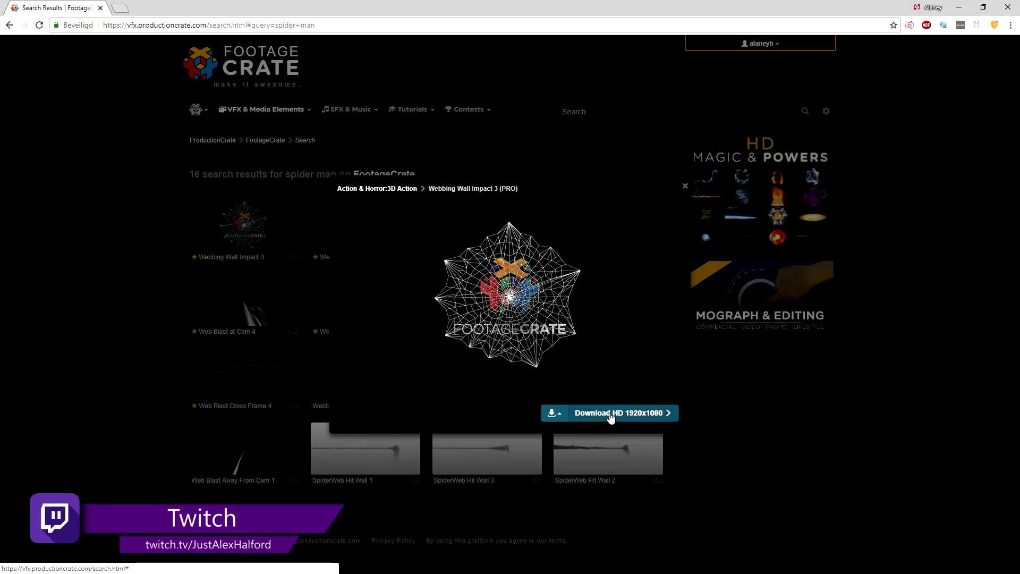
click(611, 418)
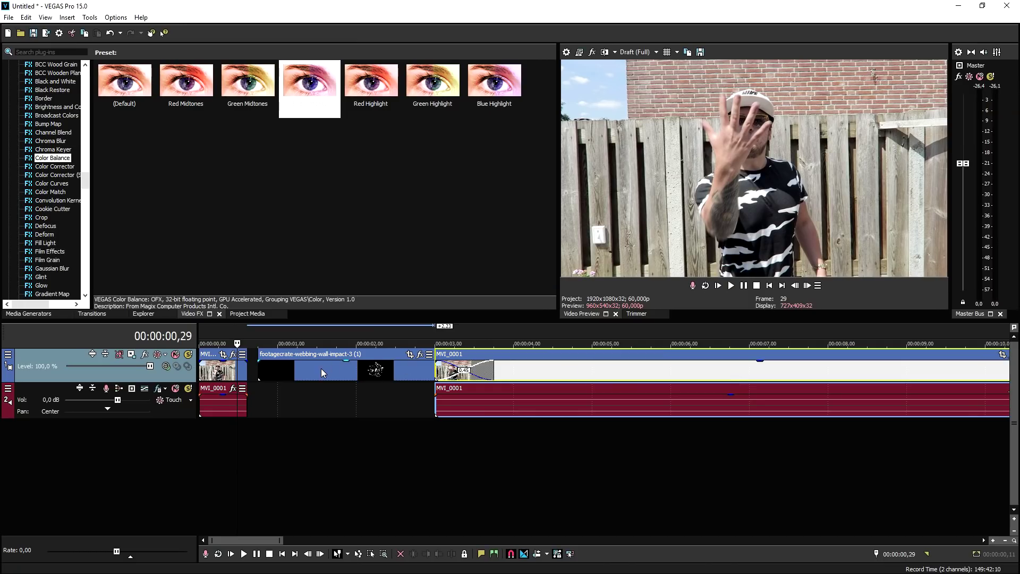
Switch back to VEGAS Pro and play the web impact clip on the timeline to preview its animation.
click(271, 372)
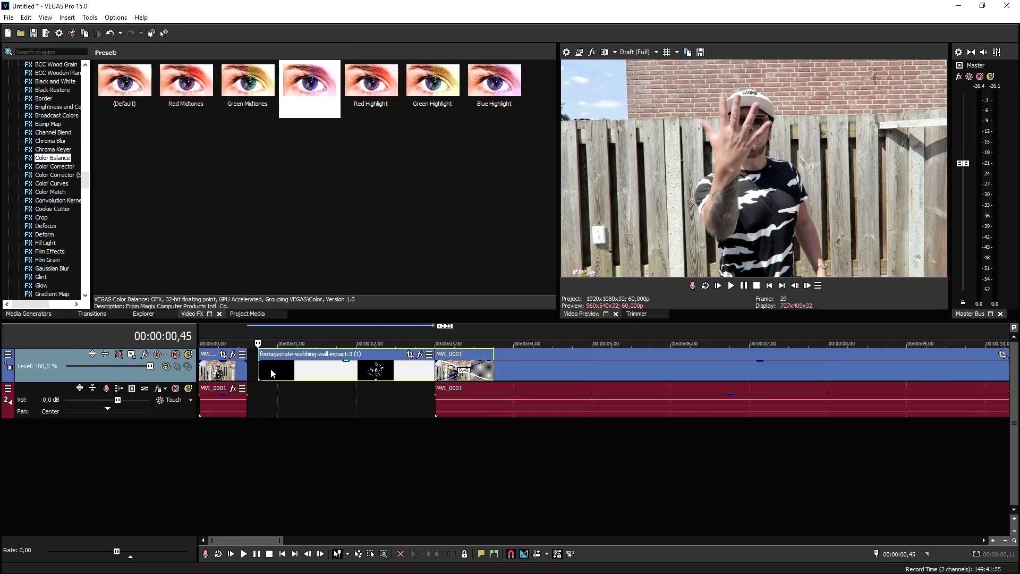
scroll(565, 412, up, 3)
scroll(566, 409, down, 2)
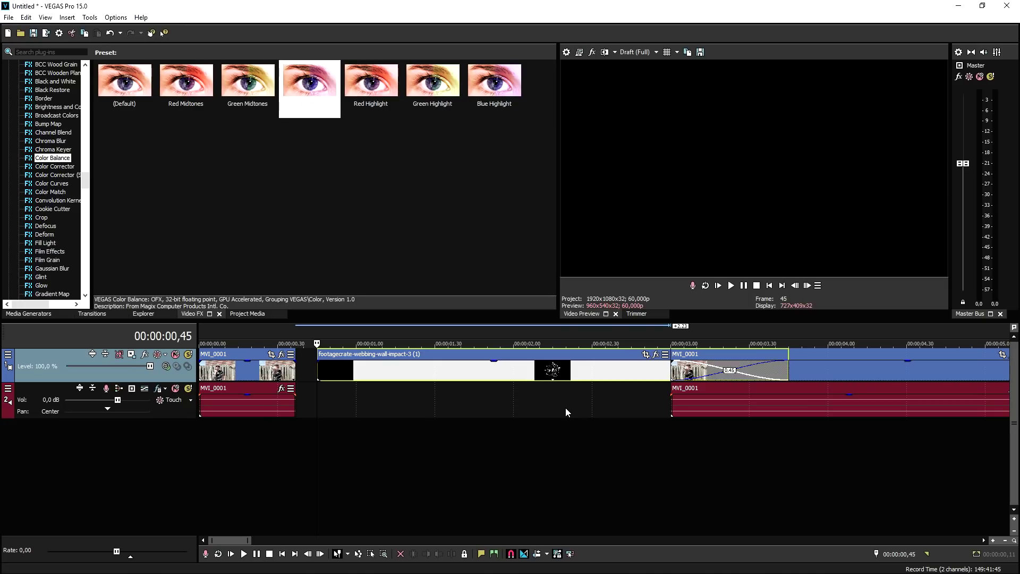
key(space)
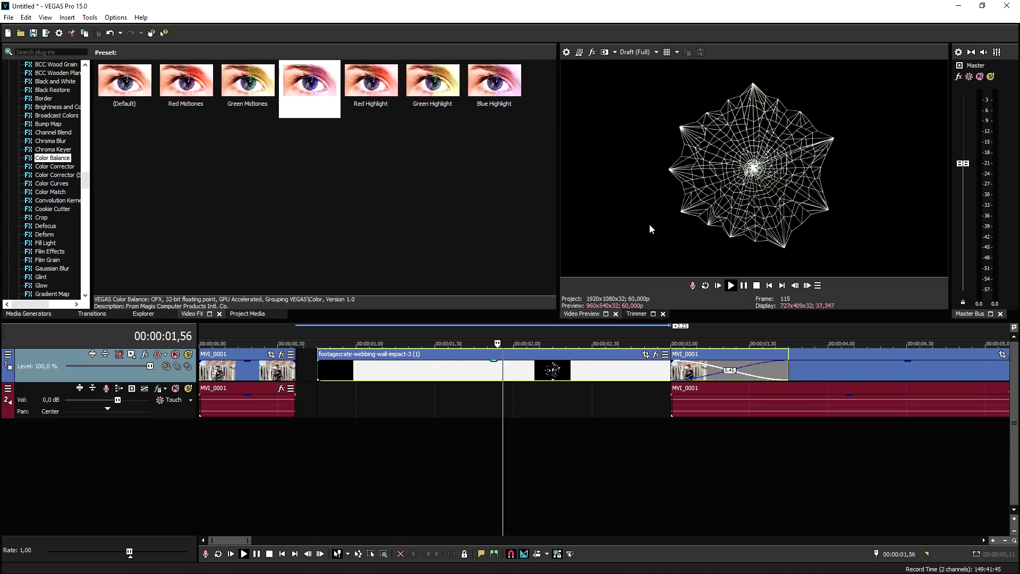
key(space)
Set the web impact clip's alpha channel to Straight (unmatted) in its media properties.
right_click(363, 370)
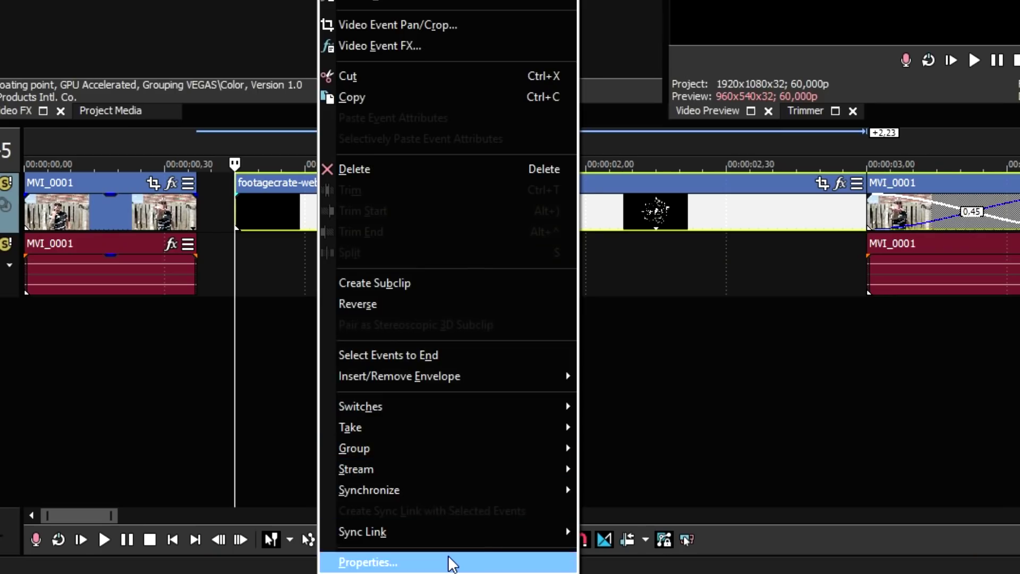
click(452, 561)
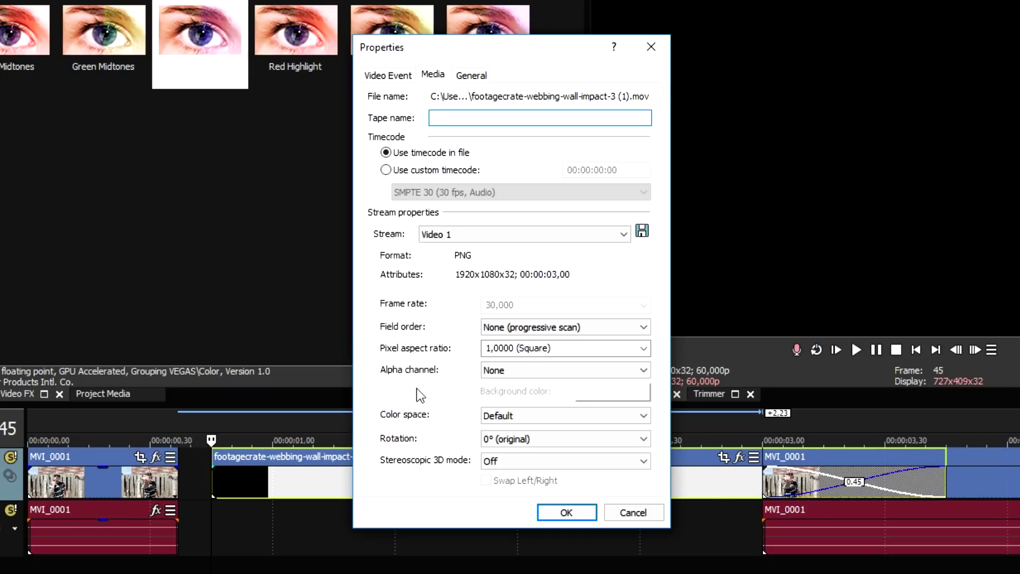
click(547, 371)
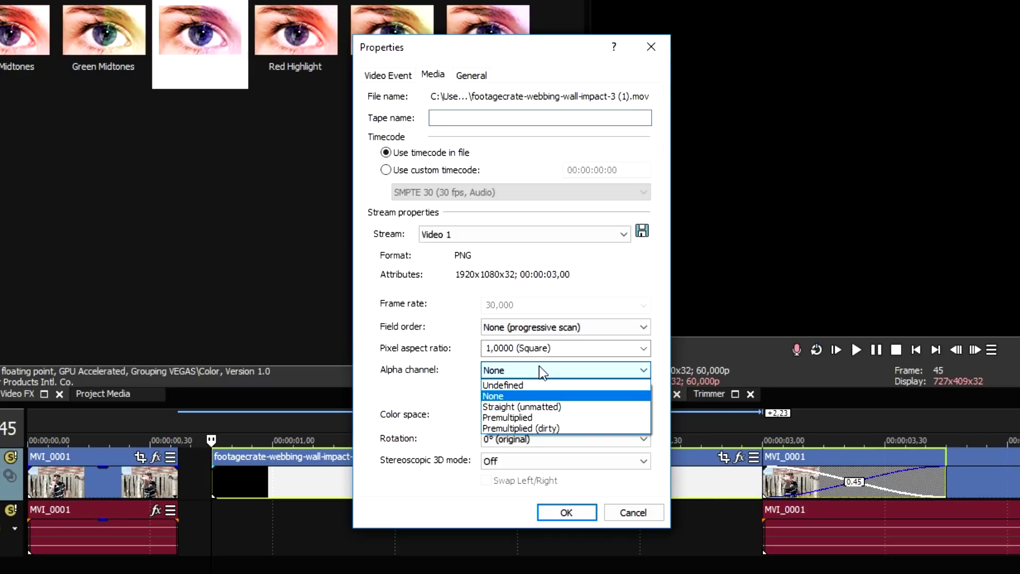
click(549, 407)
click(567, 513)
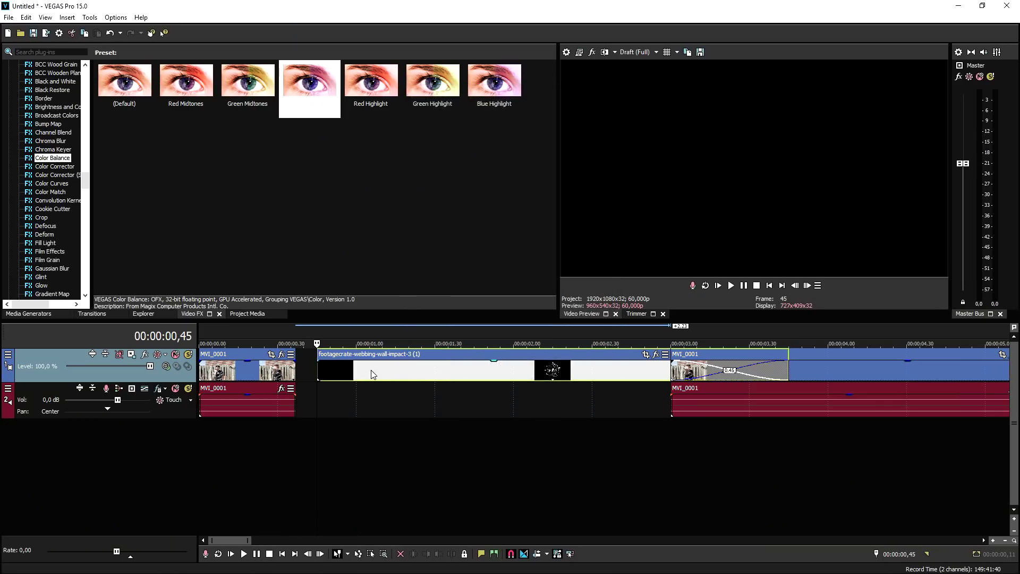
Move the web clip to a new video track above the footage, and align it and the second footage clip with the cut.
right_click(305, 371)
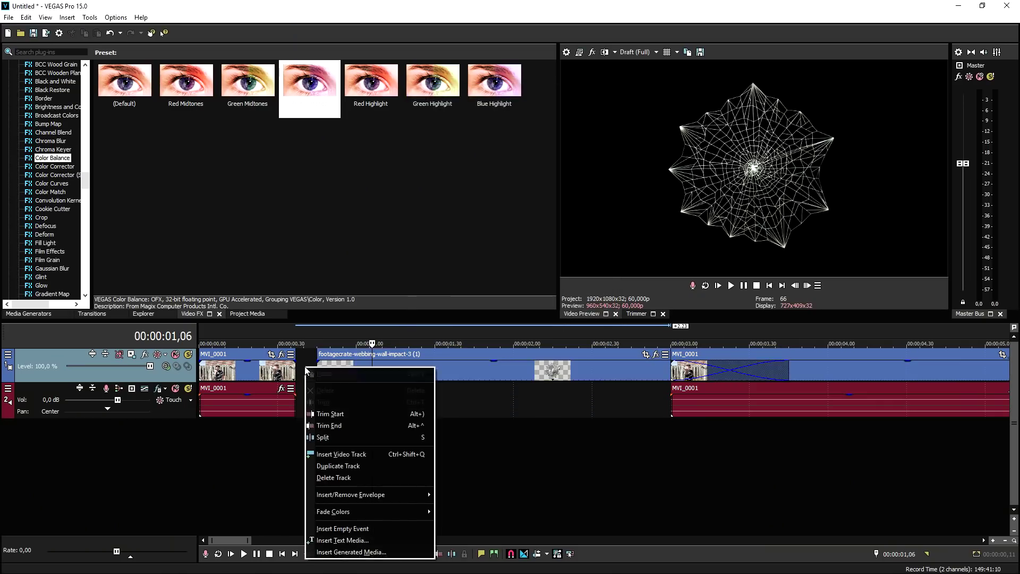
click(351, 456)
drag(376, 397, 382, 366)
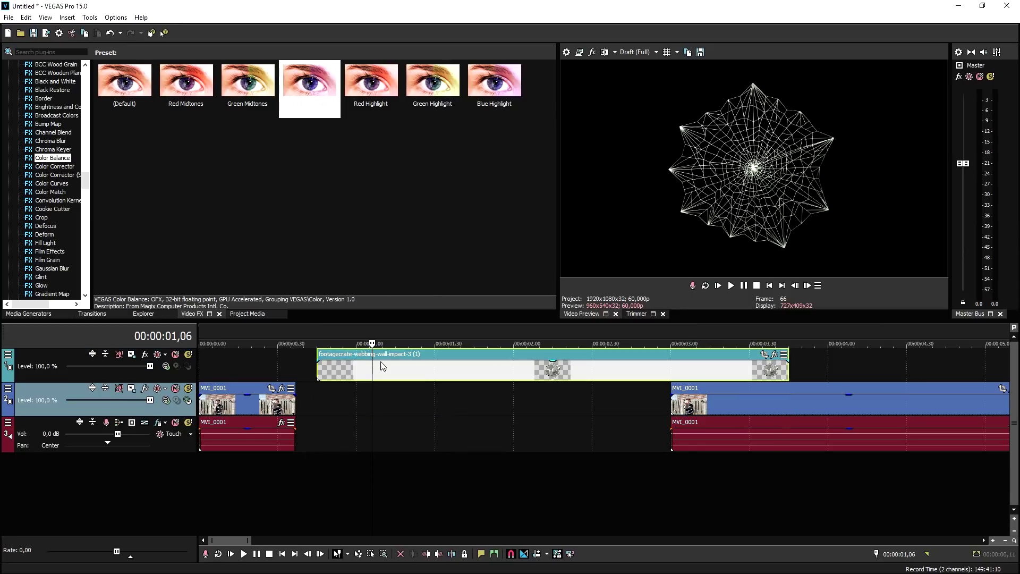
drag(709, 408, 332, 408)
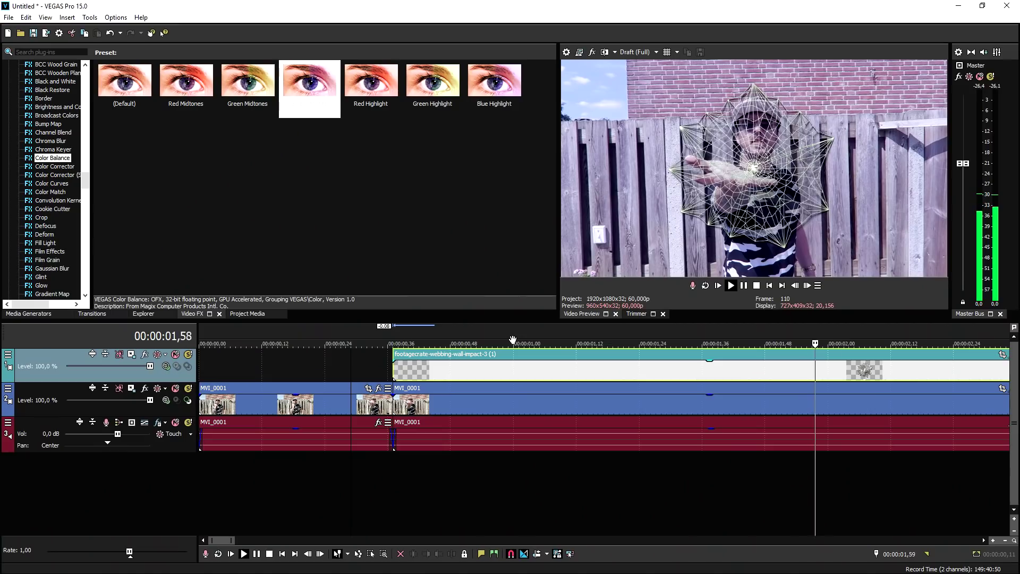
key(space)
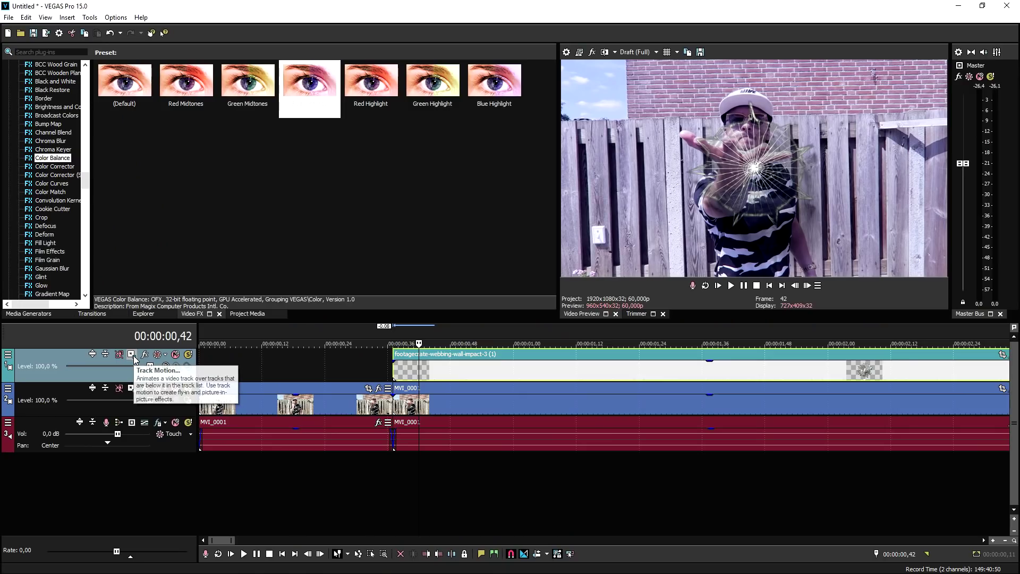
Enlarge the web overlay with Track Motion until it covers the whole frame, and play back the result.
click(332, 461)
drag(739, 414, 930, 380)
right_click(911, 351)
click(771, 396)
scroll(771, 396, down, 3)
drag(772, 395, 817, 370)
click(898, 316)
click(301, 326)
key(space)
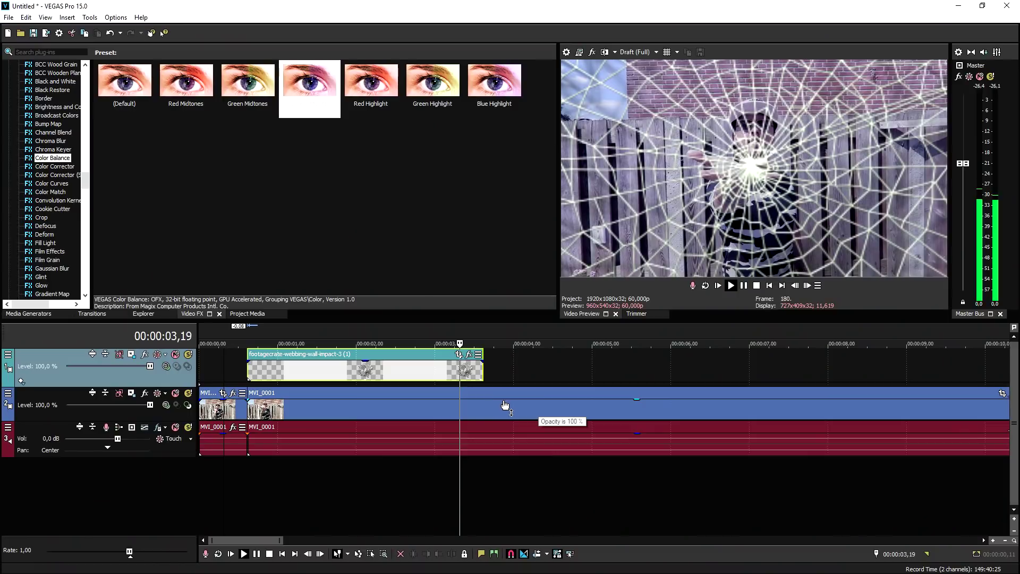
Time-stretch the web impact clip so that it ends at about 00:00:04,45.
key(space)
click(478, 412)
scroll(479, 412, down, 1)
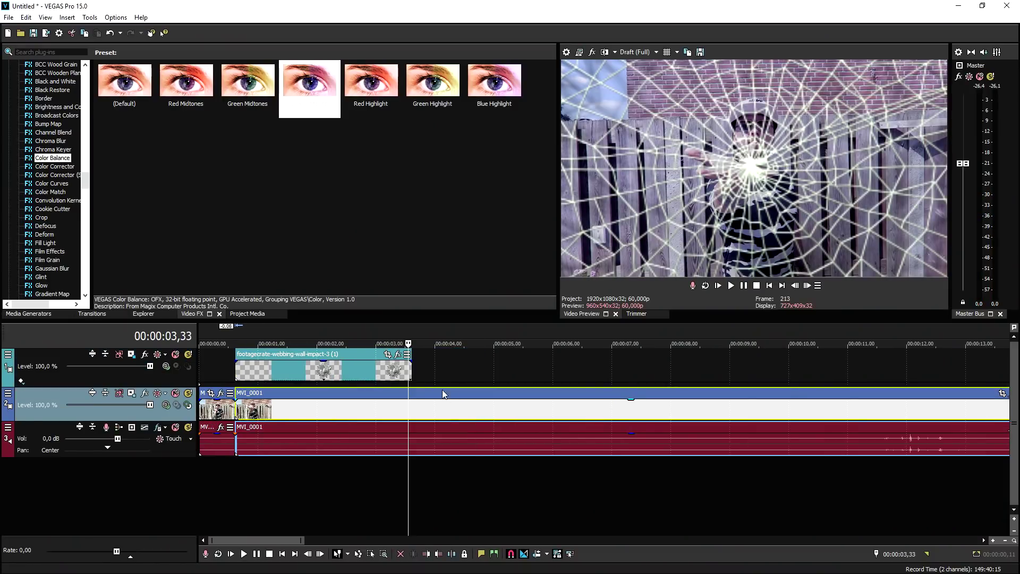
mouse_move(411, 372)
mouse_down()
mouse_move(463, 371)
mouse_move(412, 372)
mouse_up()
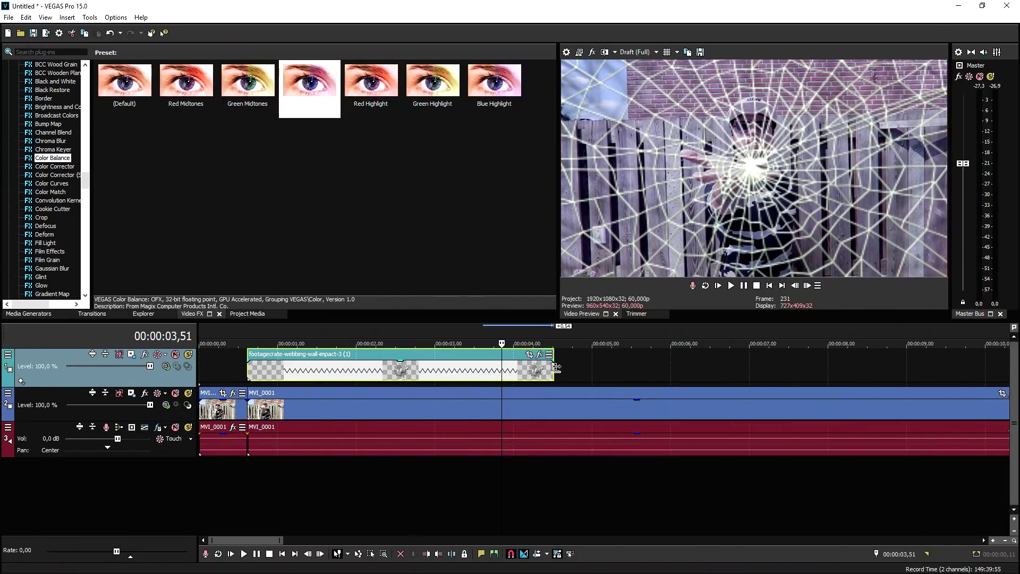
drag(554, 369, 564, 368)
scroll(593, 403, up, 1)
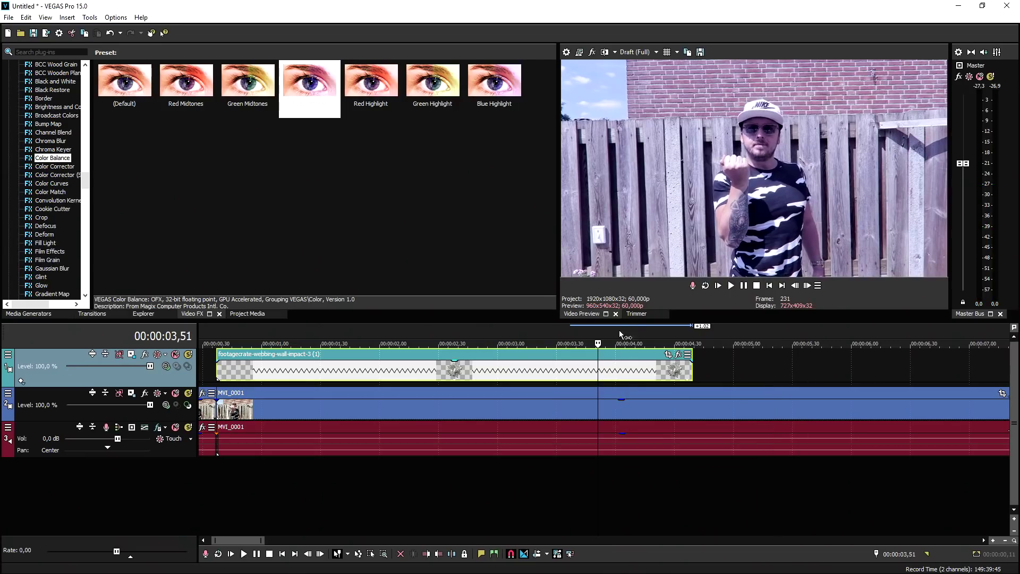
click(620, 325)
click(691, 366)
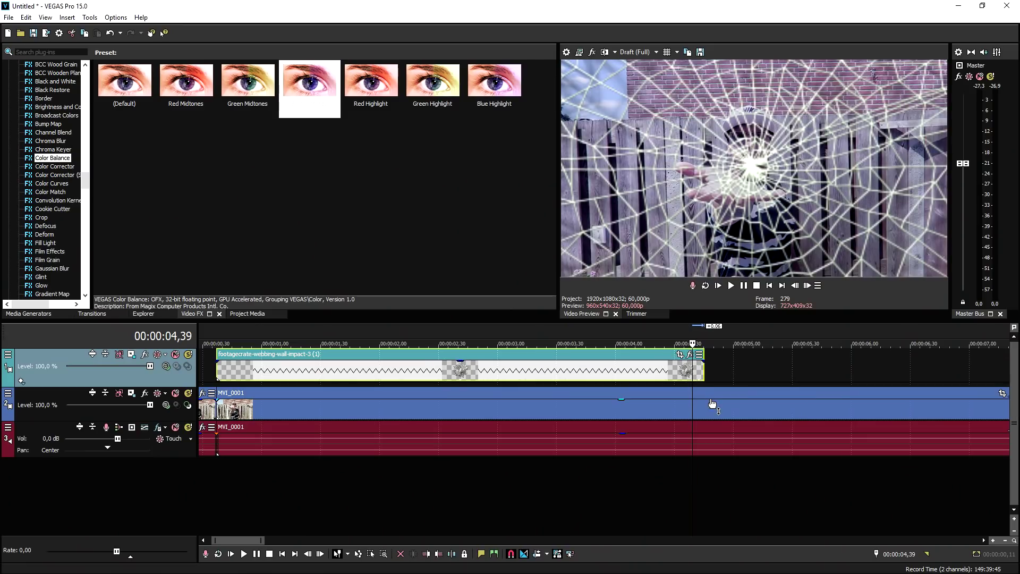
Remove the footage between 00:00:04,45 and 00:00:19,02, close the gap, and split a short clip off the start of the following footage.
click(711, 401)
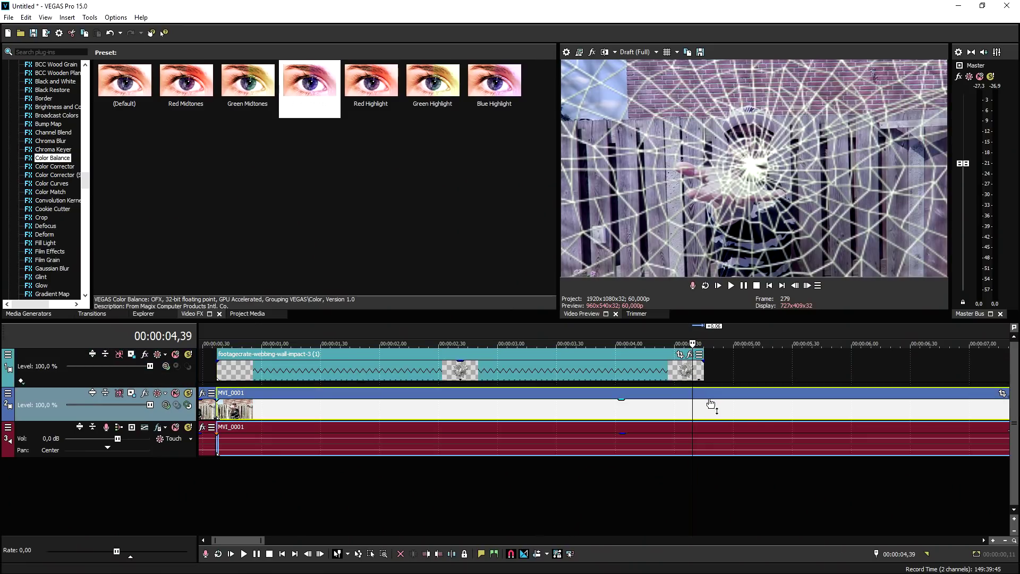
click(707, 404)
scroll(705, 403, down, 1)
scroll(705, 404, down, 3)
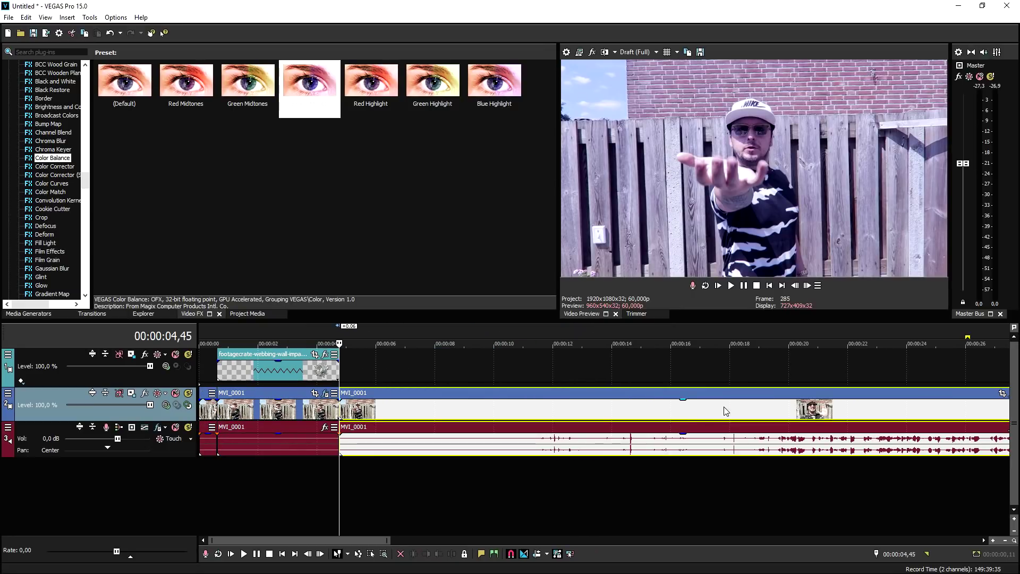
click(752, 410)
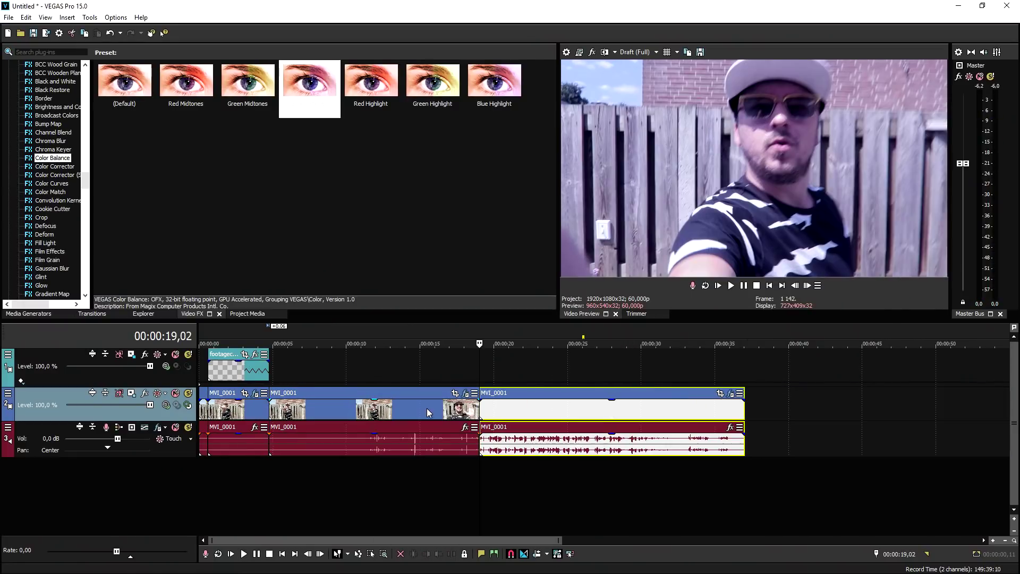
click(429, 403)
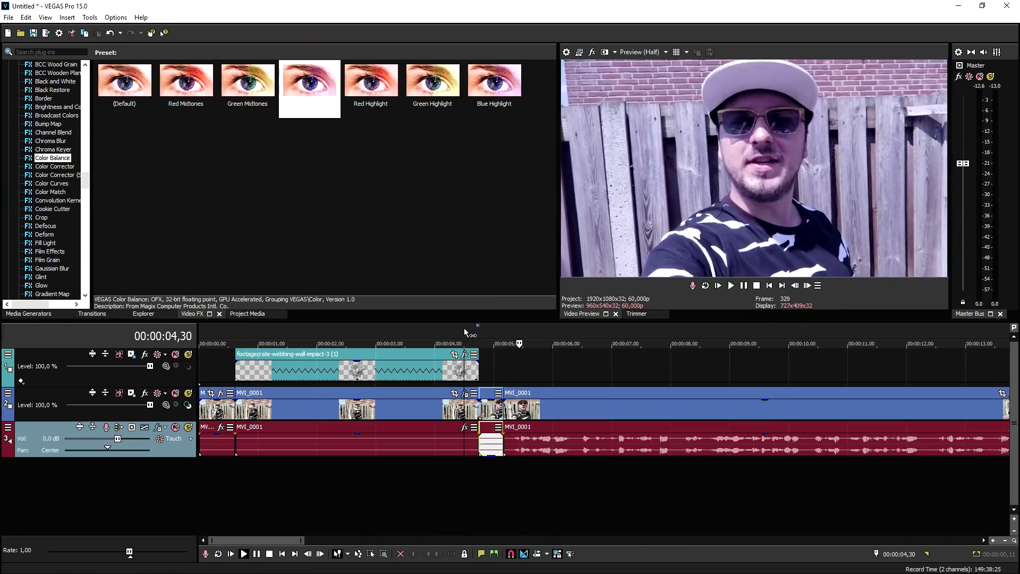
Extend the web impact clip over the short footage clip and split it at 00:00:04,45.
key(space)
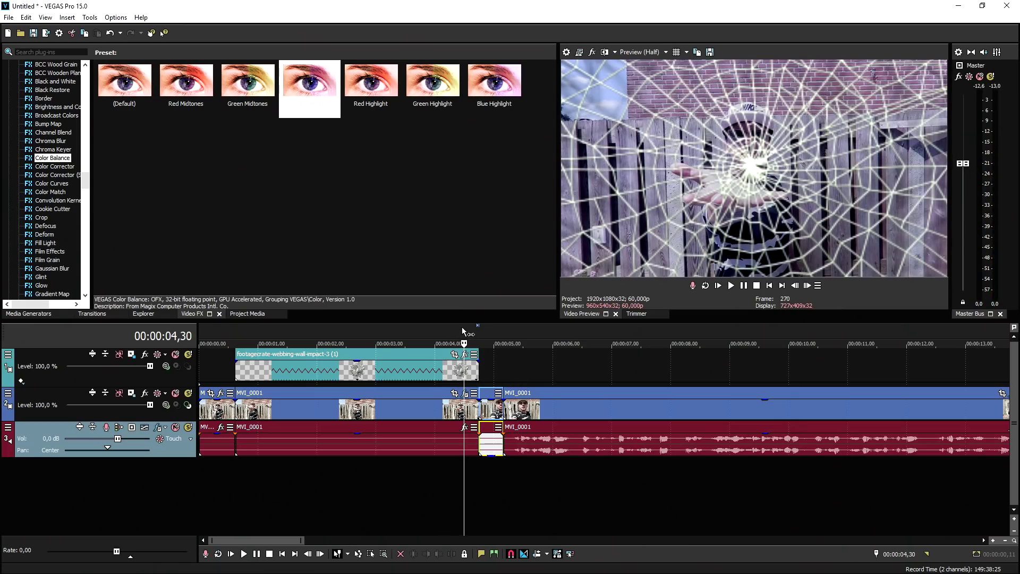
scroll(492, 392, up, 1)
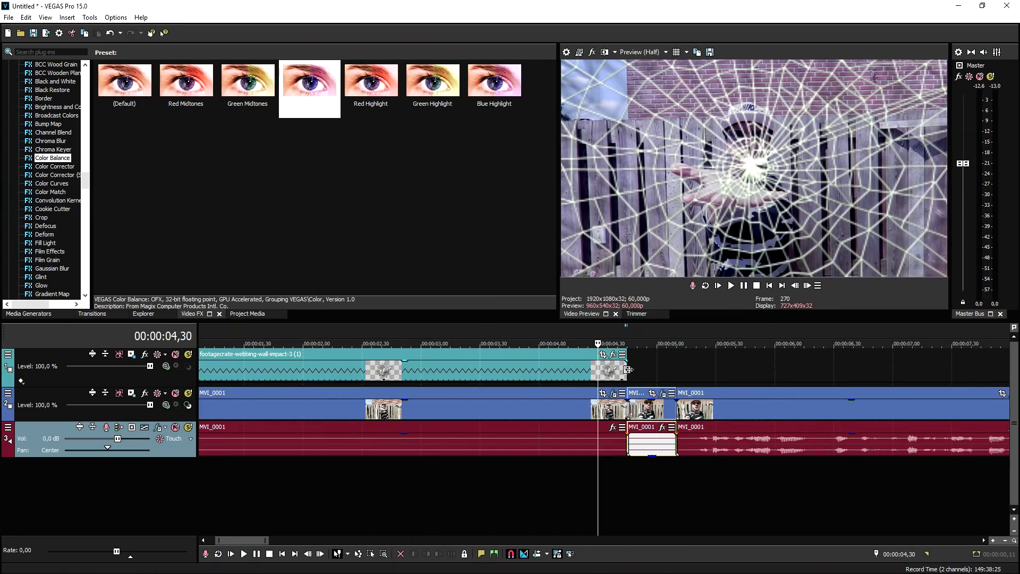
drag(629, 371, 676, 370)
click(632, 373)
click(628, 372)
key(s)
scroll(638, 367, up, 1)
Add a Pan/Crop keyframe at 00:00:00,25 on the short web clip that enlarges the crop frame far beyond the image.
drag(638, 361, 638, 361)
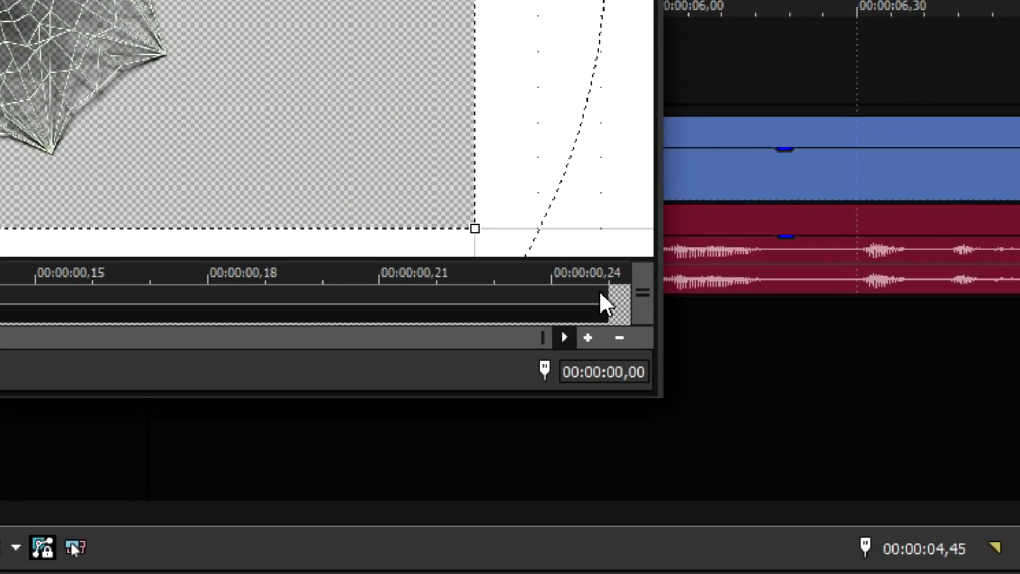
click(601, 297)
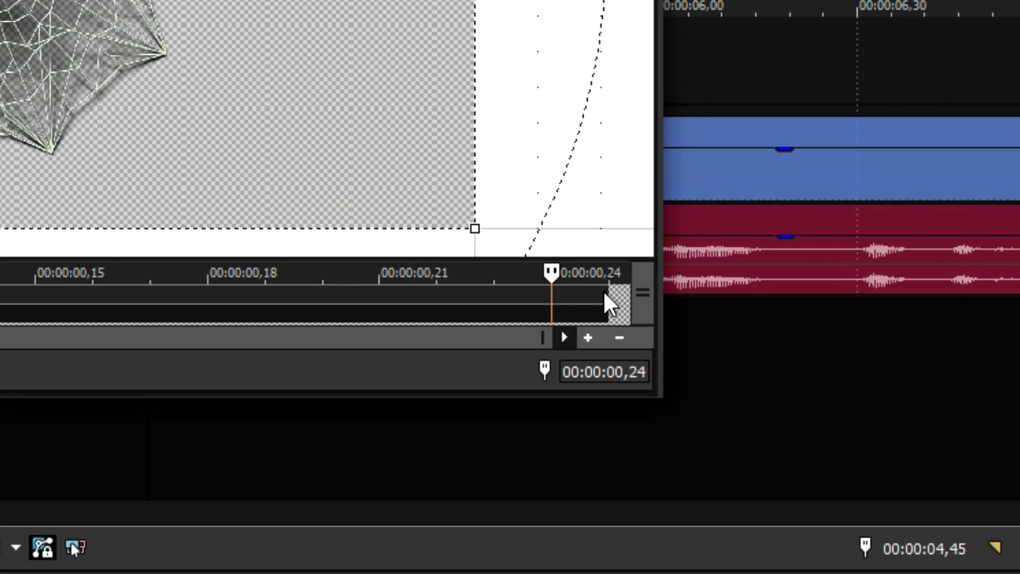
click(585, 282)
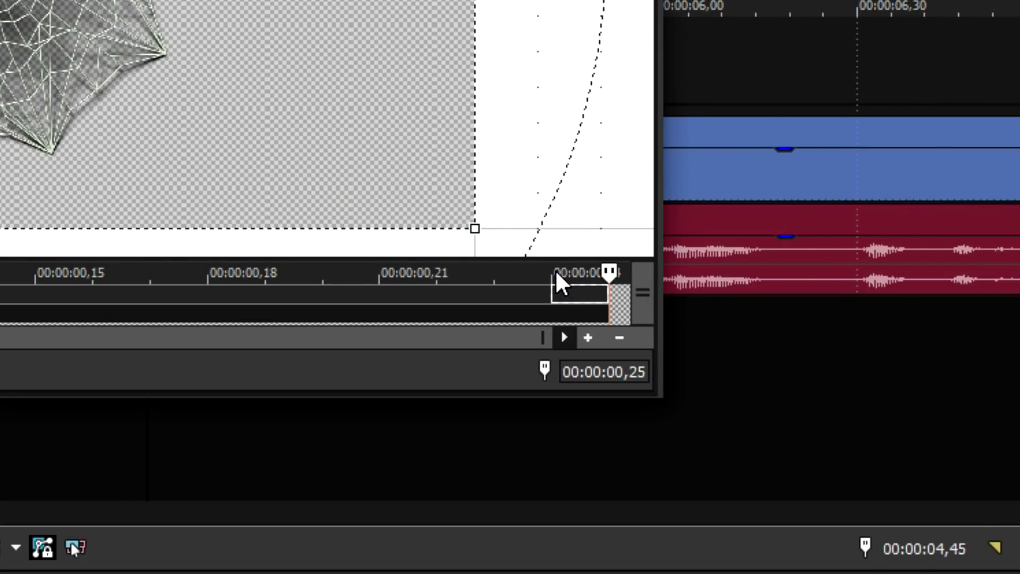
scroll(587, 352, down, 5)
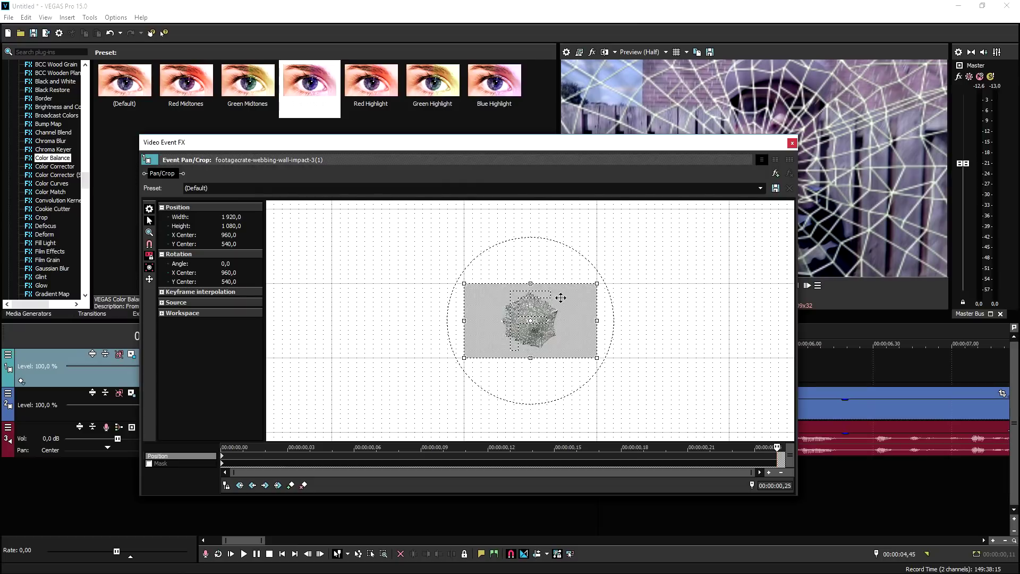
scroll(561, 297, down, 2)
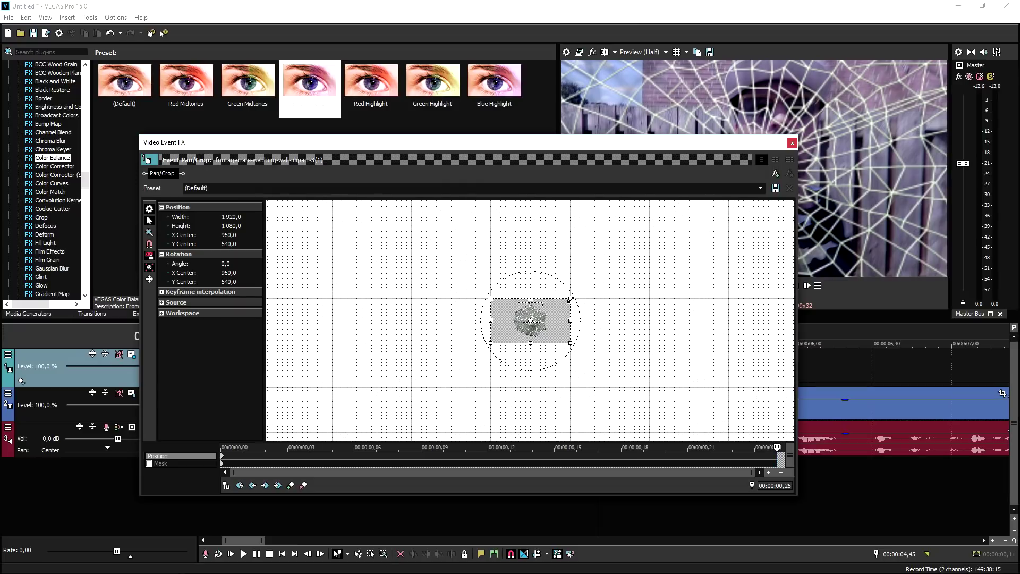
drag(597, 284, 558, 322)
scroll(562, 319, up, 4)
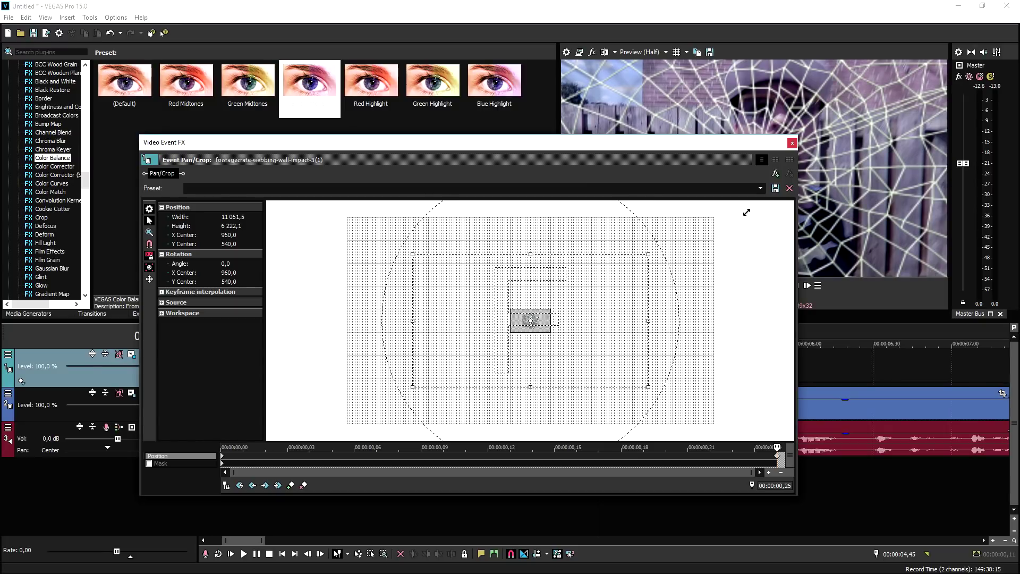
drag(675, 250, 675, 250)
click(792, 143)
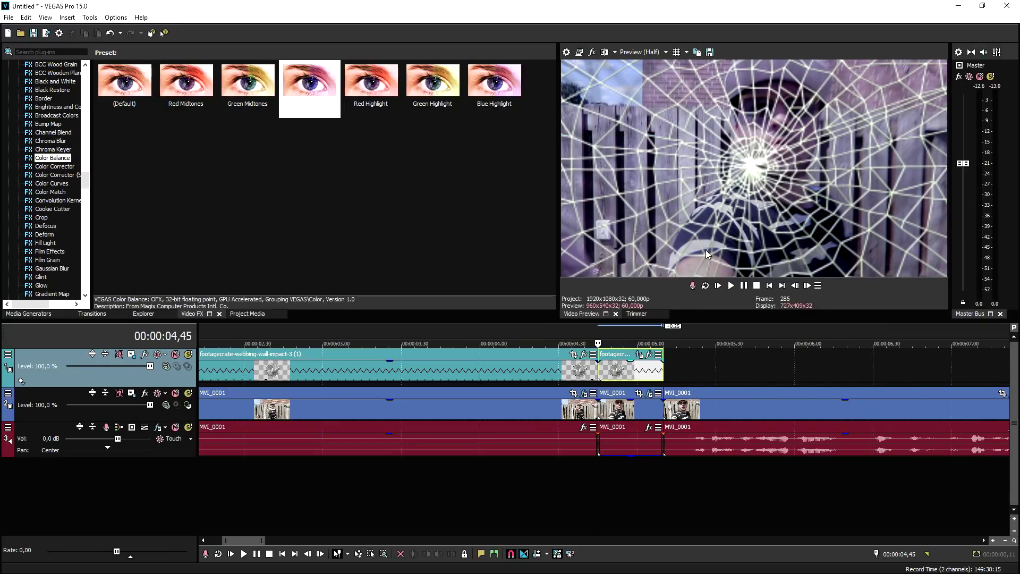
Speed up the short footage clip to about 156%, compress the web piece above to the same length, and close the gap after them.
scroll(539, 335, down, 2)
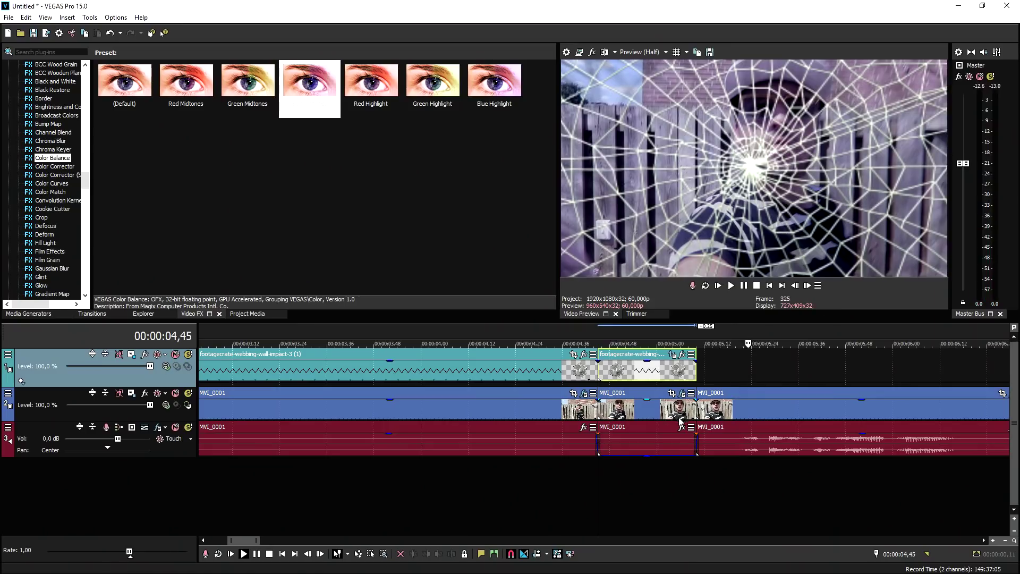
drag(694, 407, 661, 407)
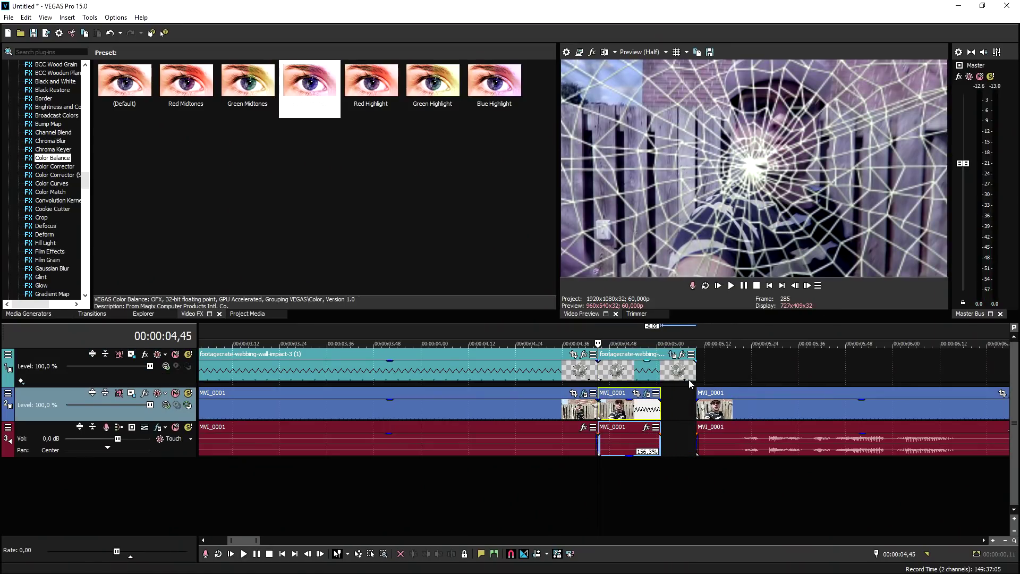
drag(694, 368, 653, 368)
drag(712, 408, 700, 407)
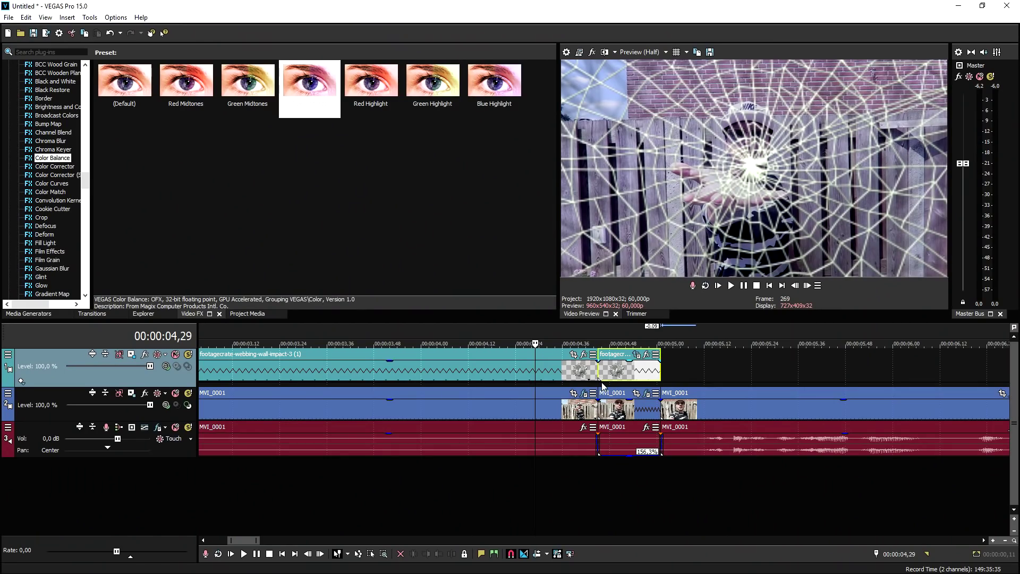
scroll(558, 370, down, 4)
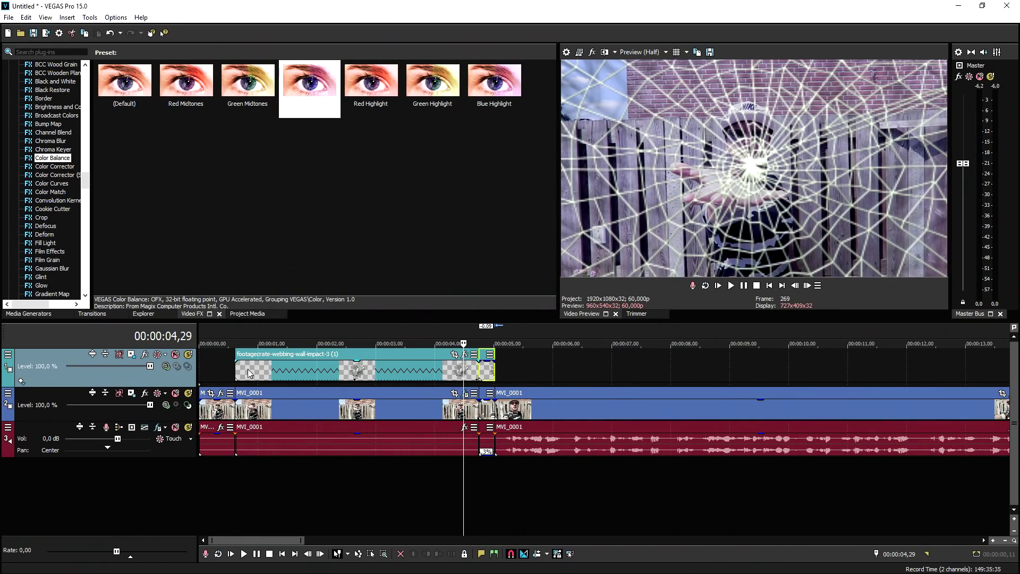
Crop the second footage clip to about 1826 × 1027 in Pan/Crop and tilt its first keyframe to -2.1°.
click(238, 369)
scroll(463, 385, up, 3)
scroll(541, 372, up, 1)
scroll(515, 404, down, 1)
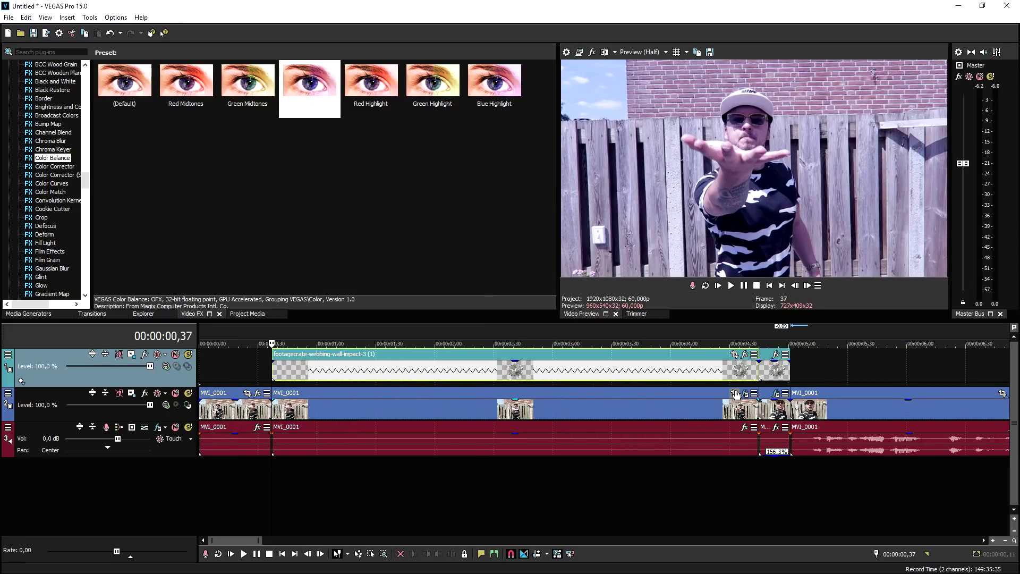
click(744, 394)
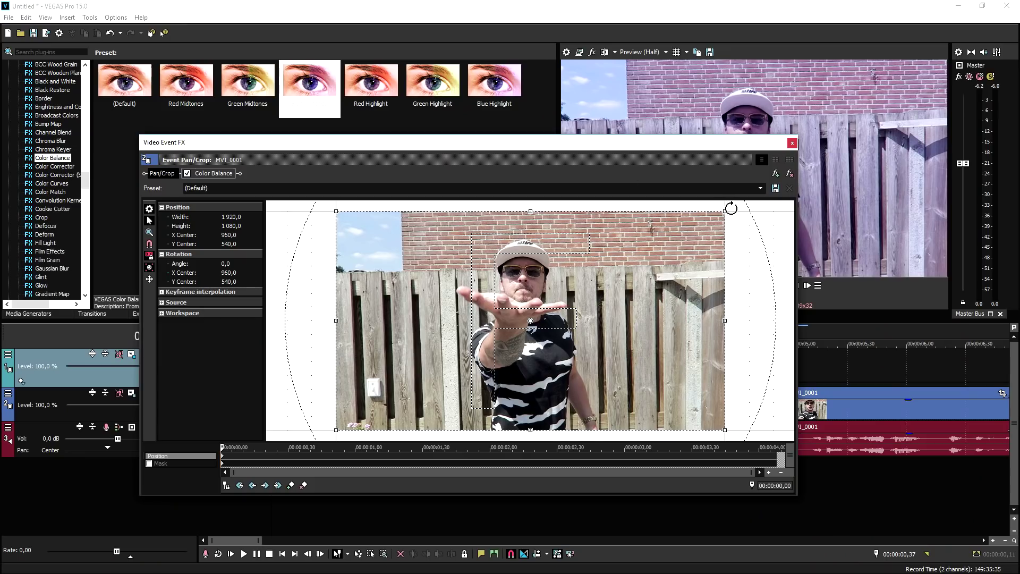
drag(665, 253, 560, 203)
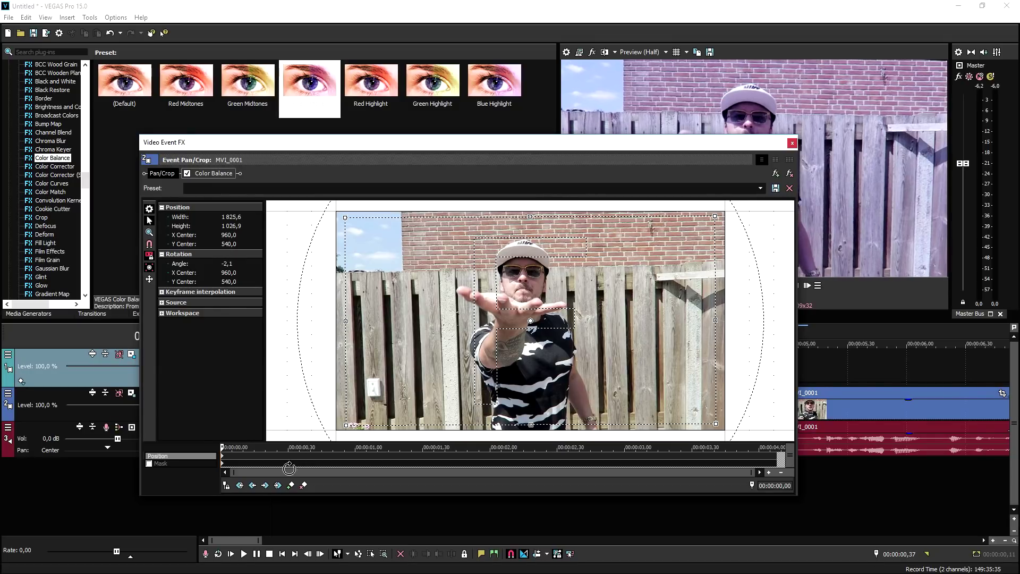
Add four more Pan/Crop keyframes with slightly varying rotation along the second footage clip, the last at 00:00:03,56.
drag(365, 458, 365, 456)
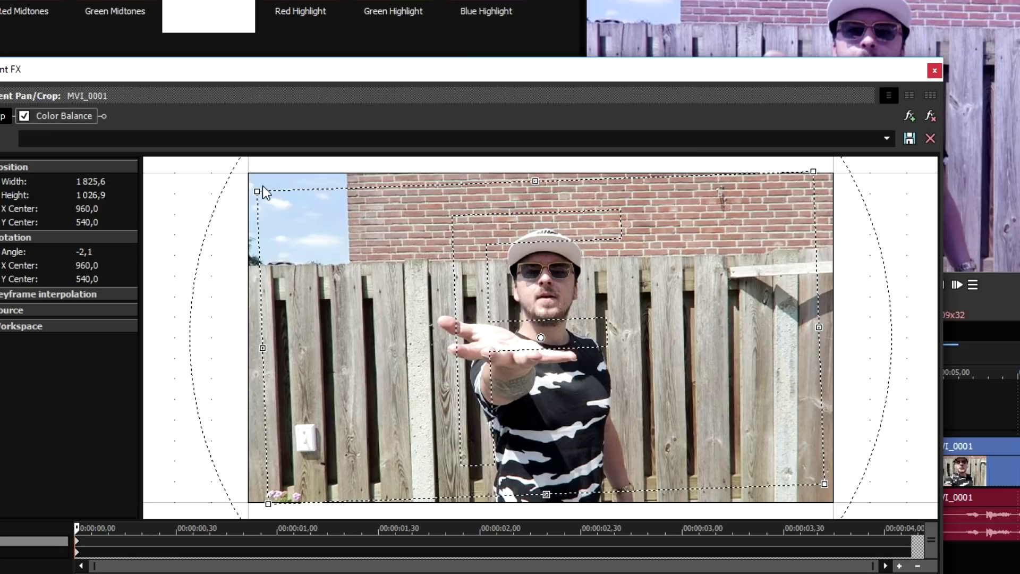
drag(290, 173, 294, 172)
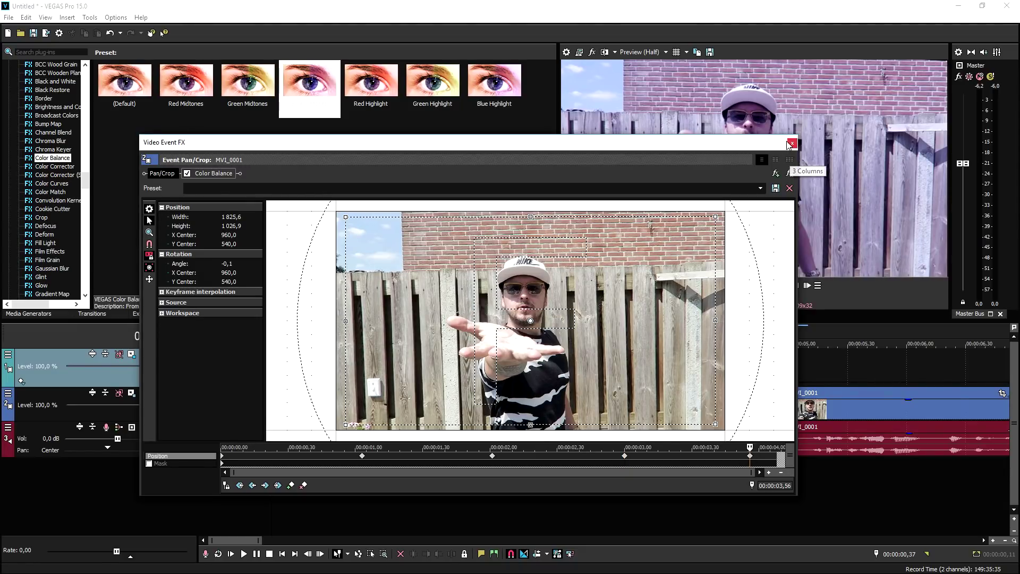
click(792, 143)
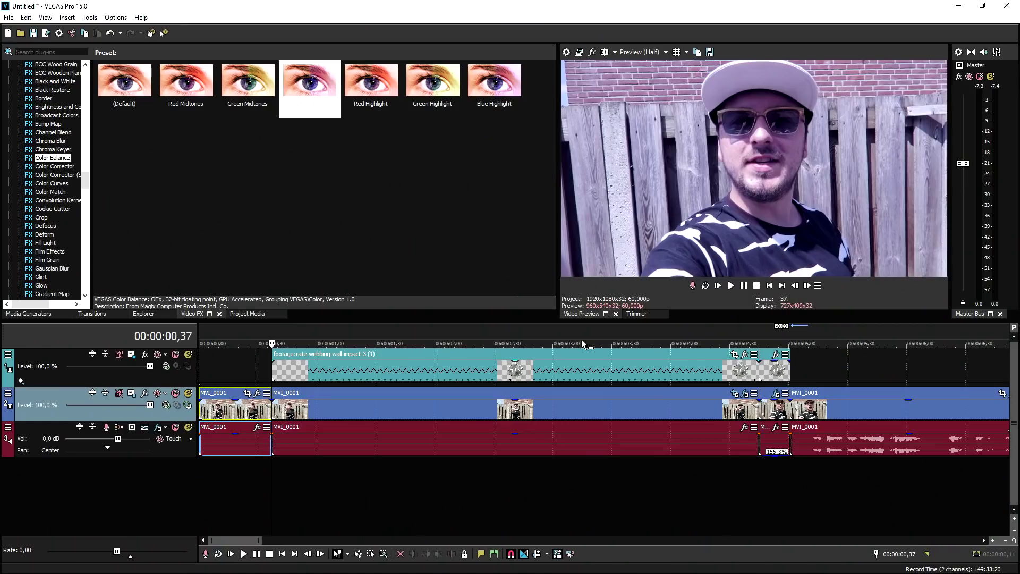
Animate the long web clip's rotation in Pan/Crop from -7.6° at the start to 5.3° at 00:00:01,22.
click(743, 370)
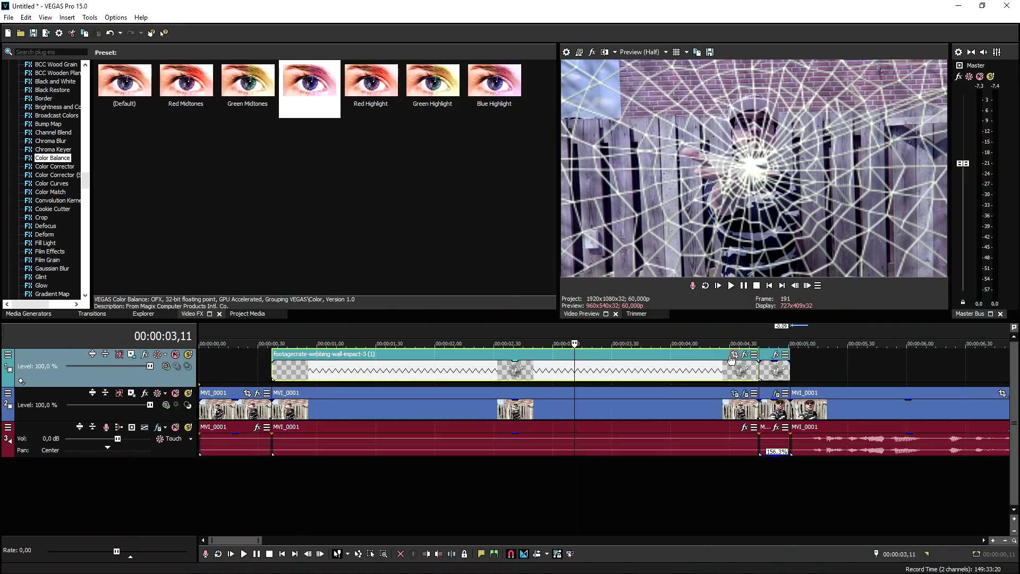
click(744, 354)
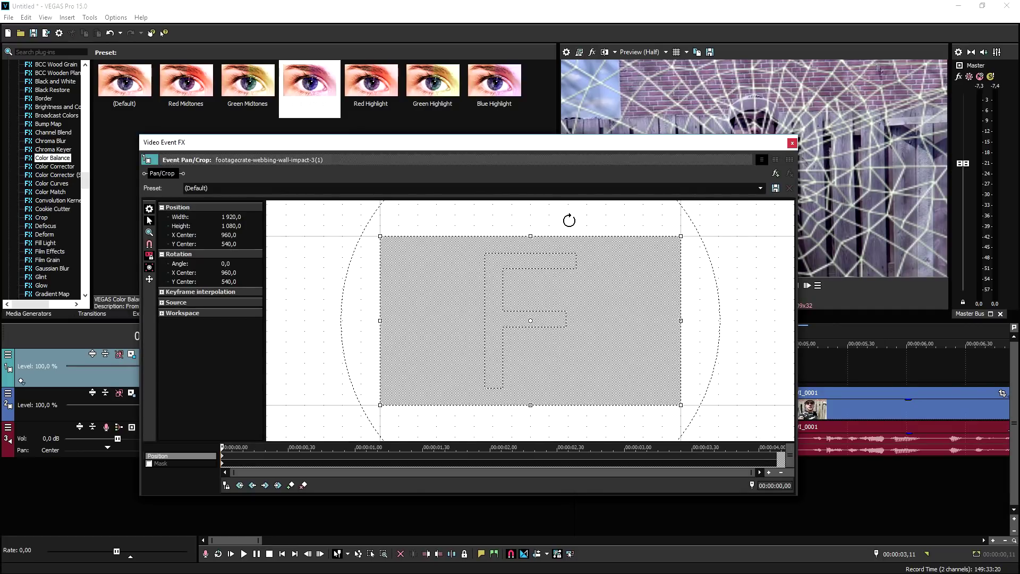
drag(570, 221, 541, 217)
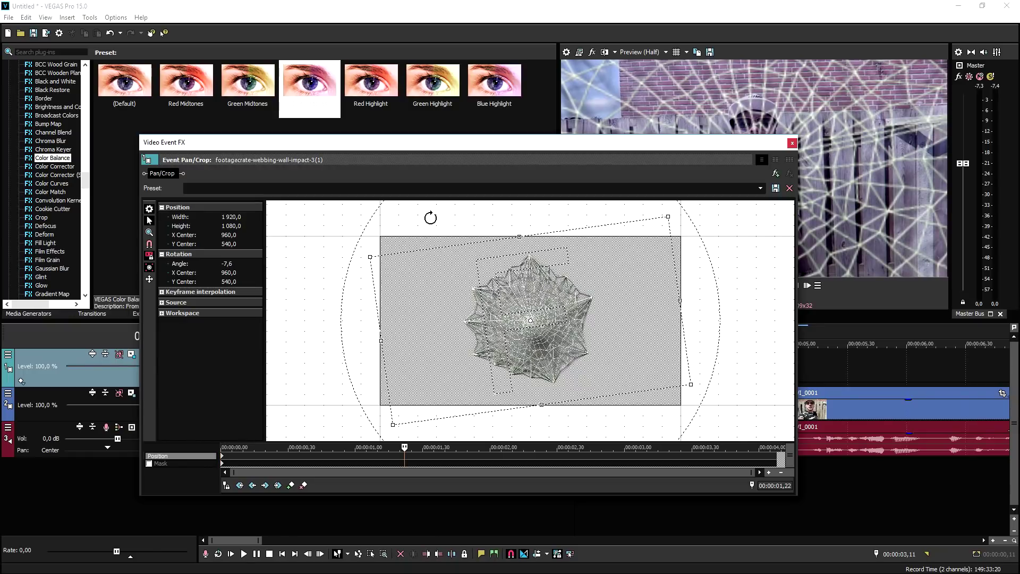
drag(430, 218, 645, 455)
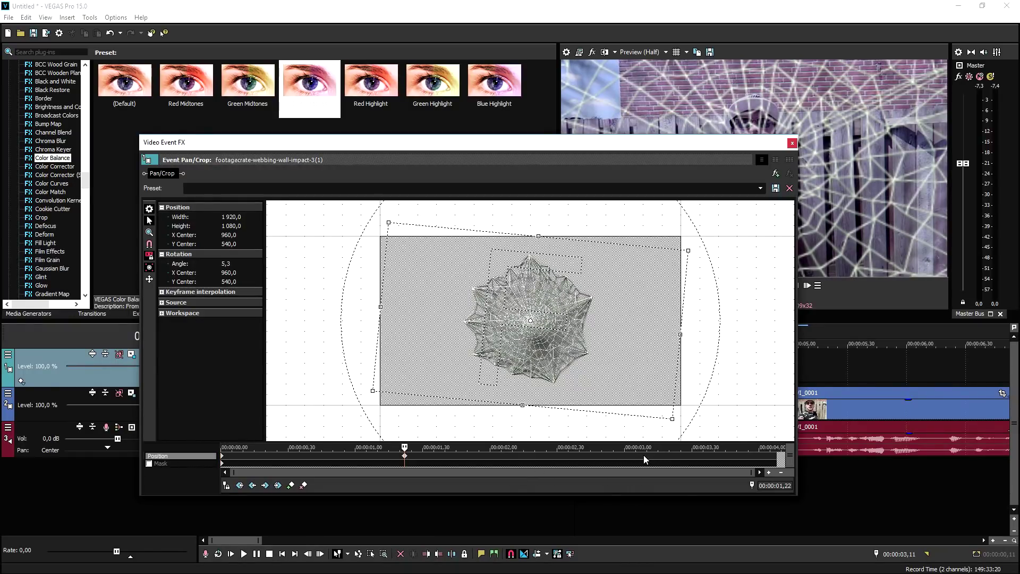
click(794, 144)
Preview the section from 00:00:00,16 to 00:00:05,35 at Best (Half) quality.
click(221, 343)
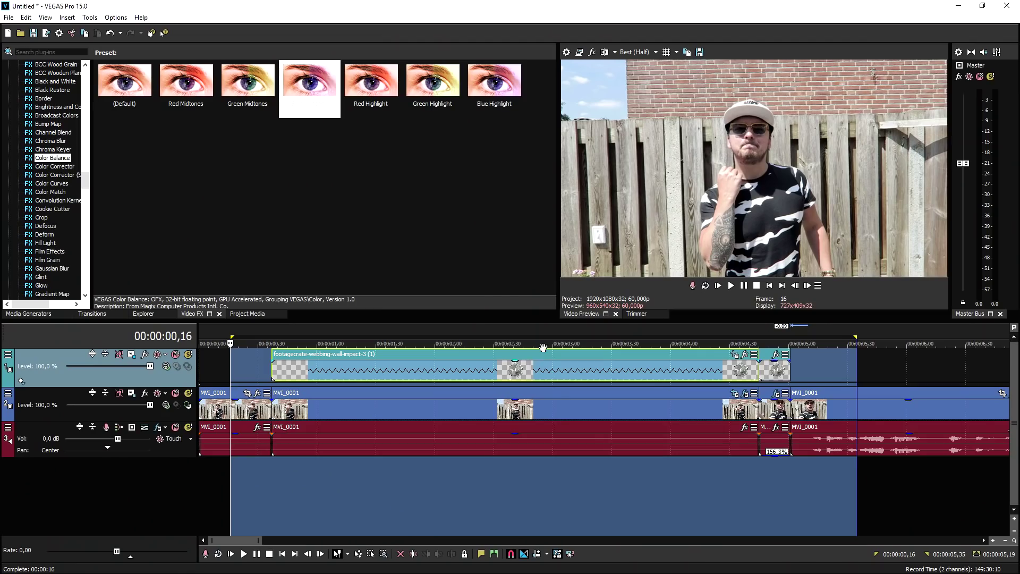
click(311, 481)
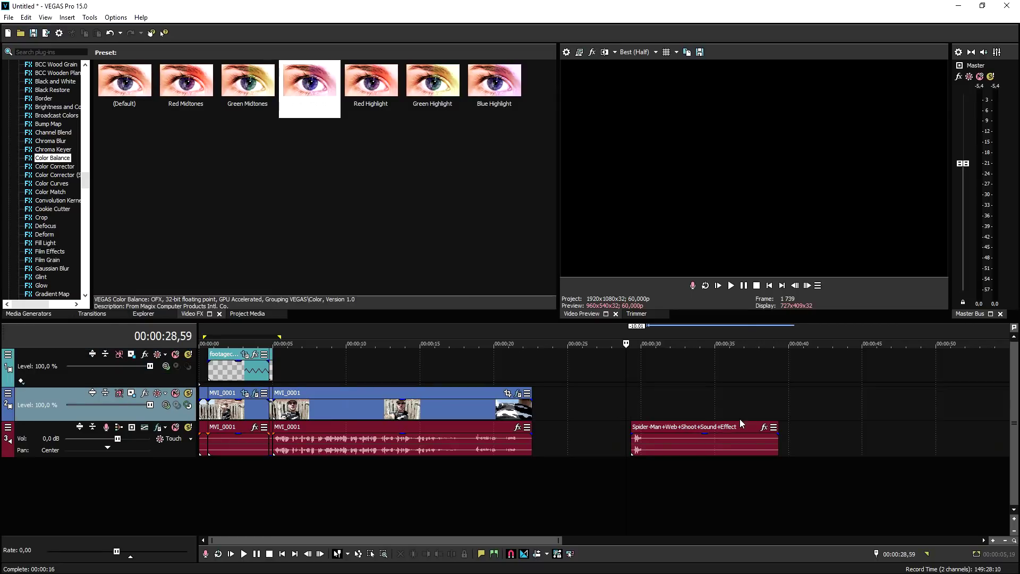
Play the Spider-Man web shoot sound effect and split it just after the audible part, at 00:00:30,10.
scroll(761, 422, up, 8)
key(space)
key(space)
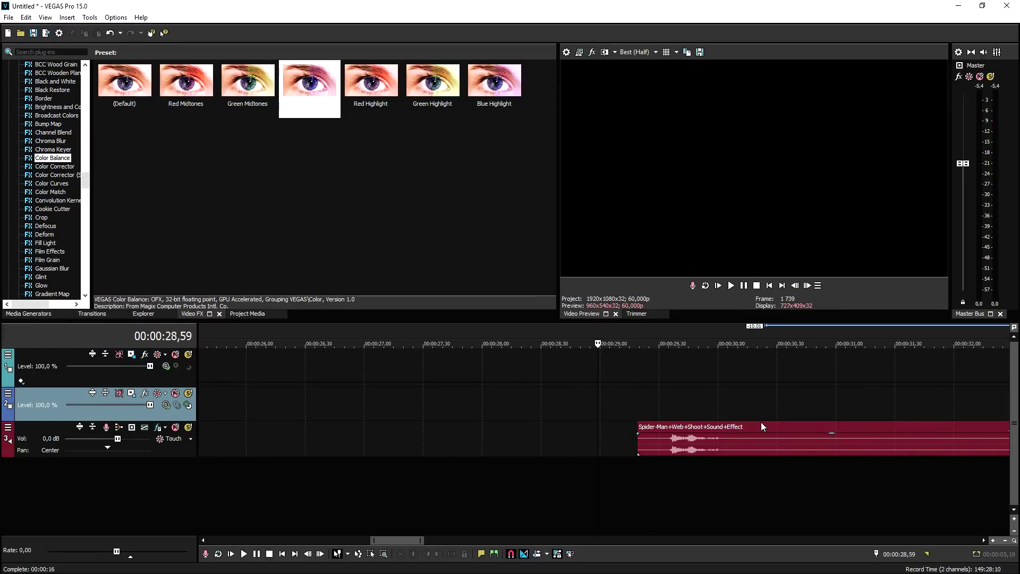
key(space)
click(738, 448)
key(space)
key(s)
scroll(763, 448, down, 2)
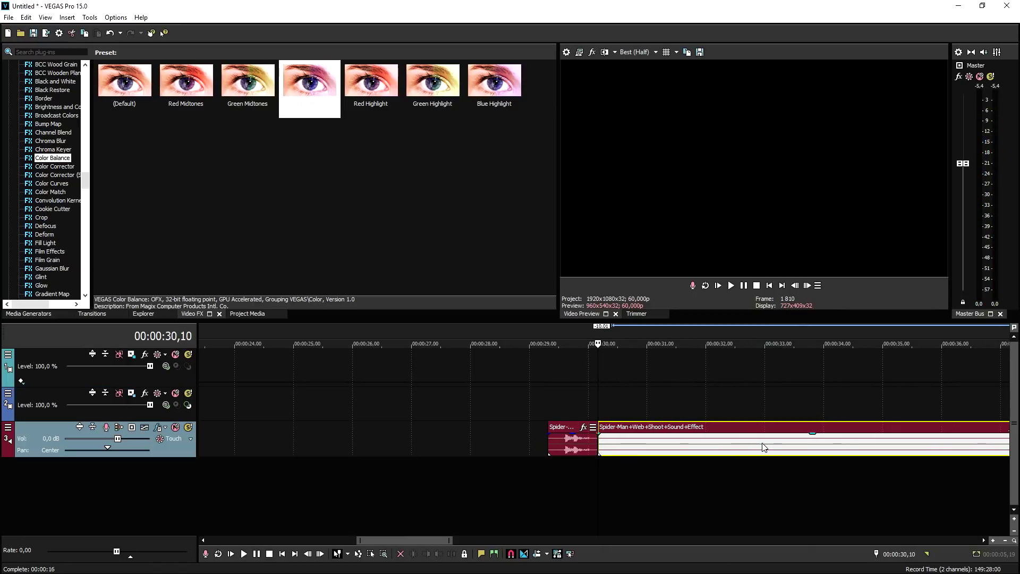
Delete the leftover part of the sound effect and move the trimmed piece to its own audio track near the timeline's start.
scroll(608, 444, down, 4)
key(Delete)
drag(588, 450, 215, 473)
scroll(375, 473, up, 4)
scroll(374, 473, down, 7)
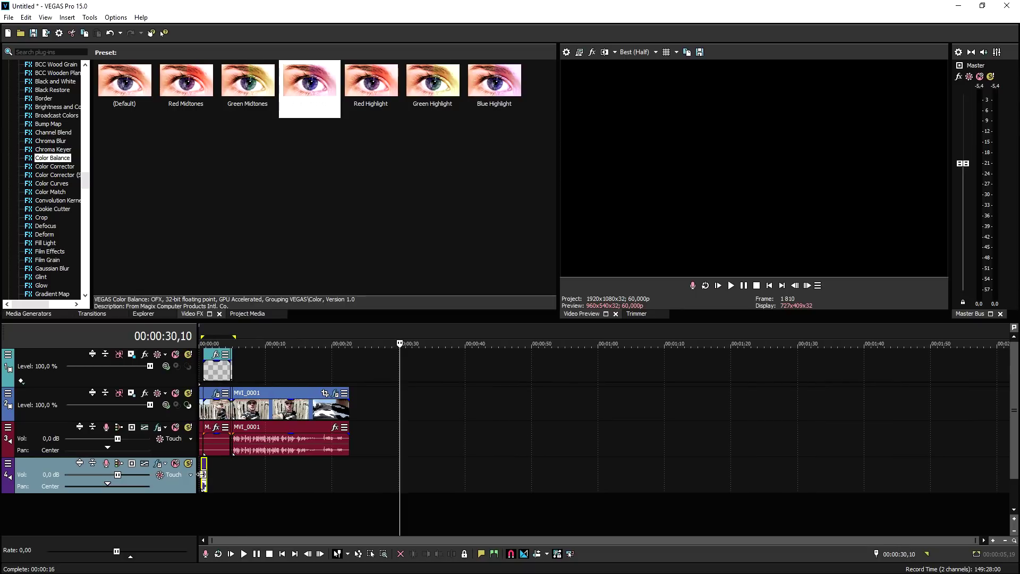
Align the trimmed sound effect so it begins shortly before the first web impact clip, and preview the timing.
click(203, 474)
scroll(386, 484, up, 8)
drag(342, 470, 344, 480)
scroll(618, 480, up, 3)
key(space)
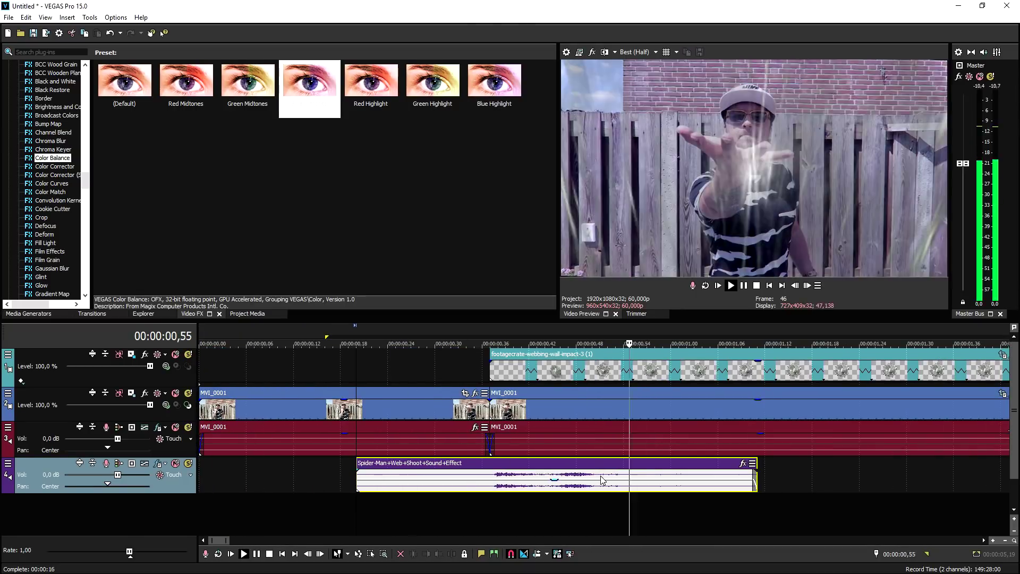
Place a copy of the web shoot sound effect at about 00:00:04,25, spanning the end of the long web clip, and preview it.
key(space)
key(space)
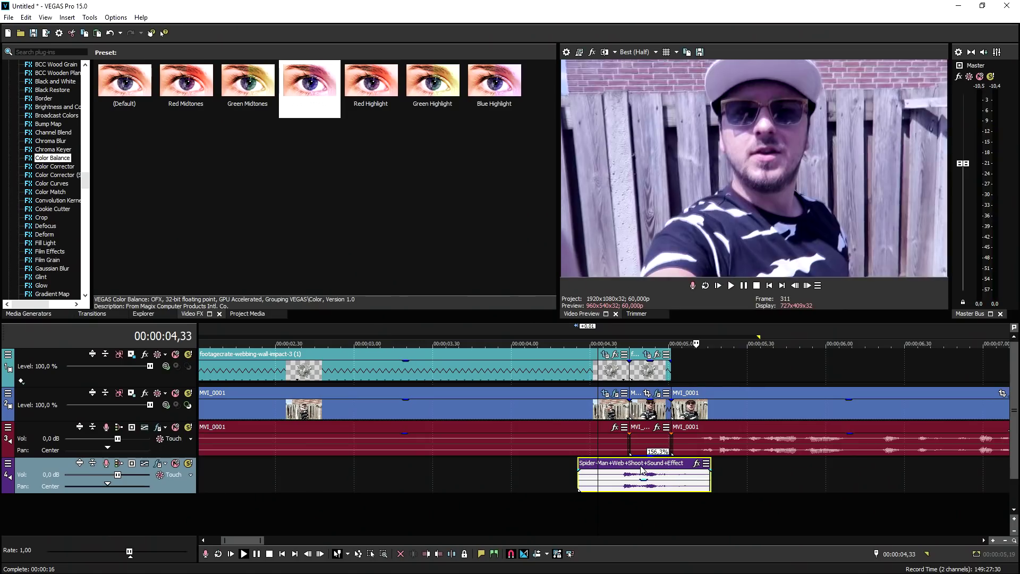
key(space)
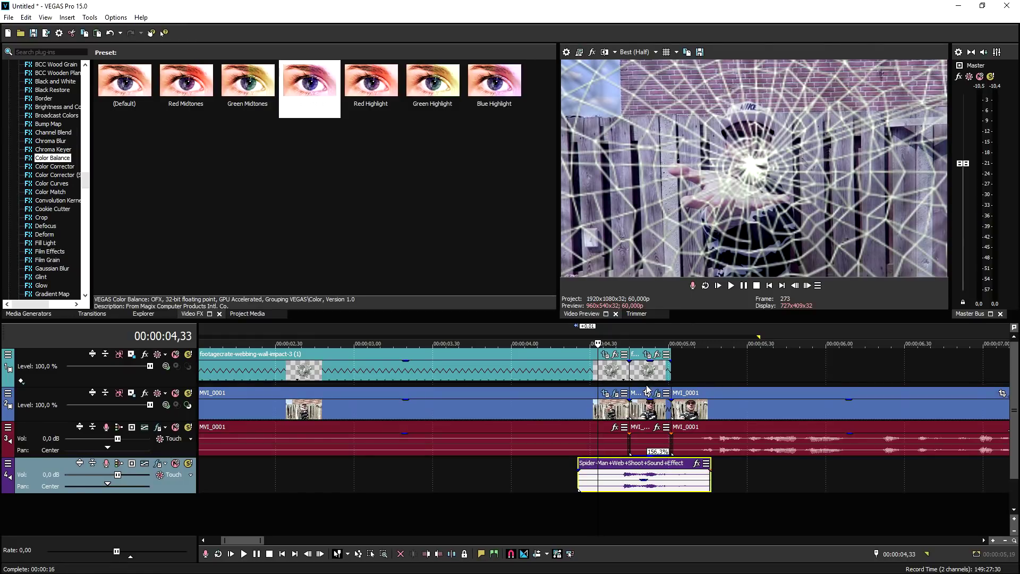
Compare the web overlay on both sides of the second cut and reverse the second web shoot sound effect.
click(624, 374)
click(630, 372)
click(640, 369)
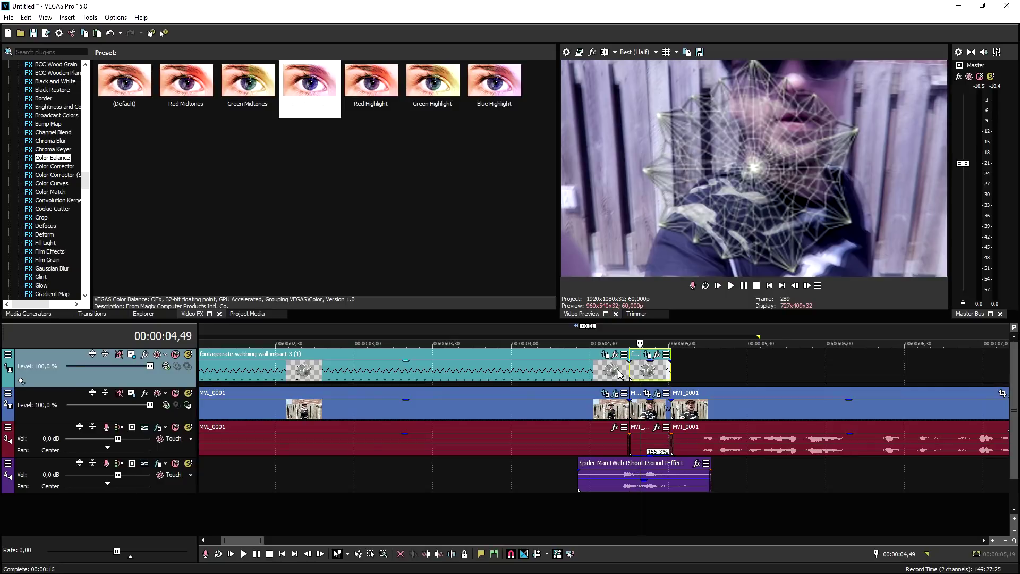
click(619, 374)
right_click(614, 487)
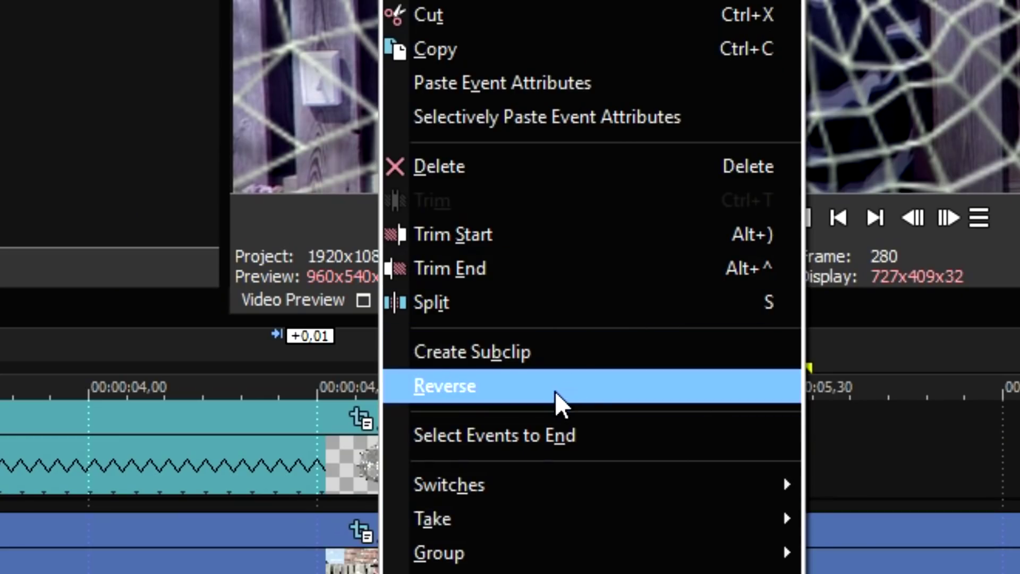
click(672, 344)
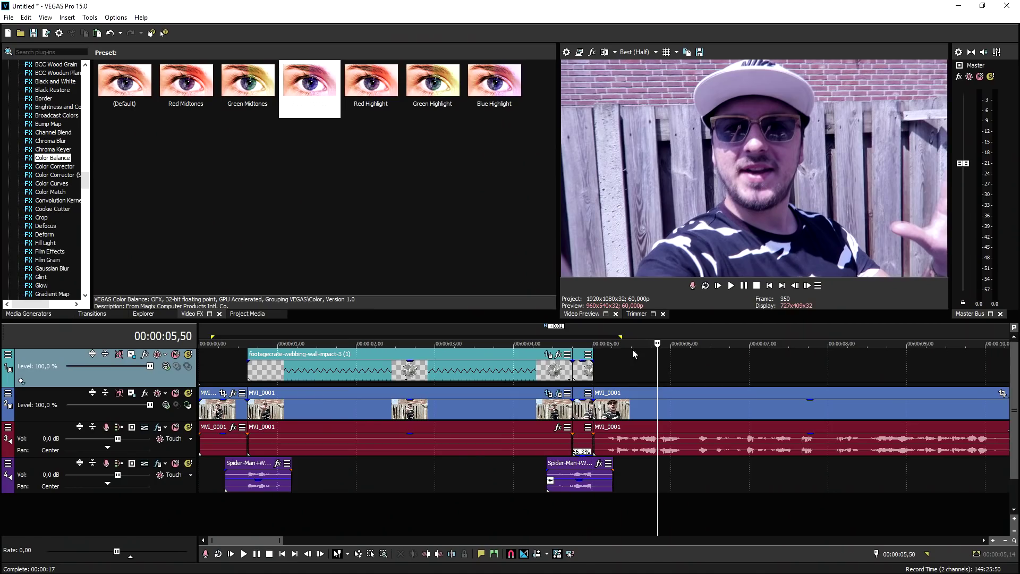
key(ctrl+z)
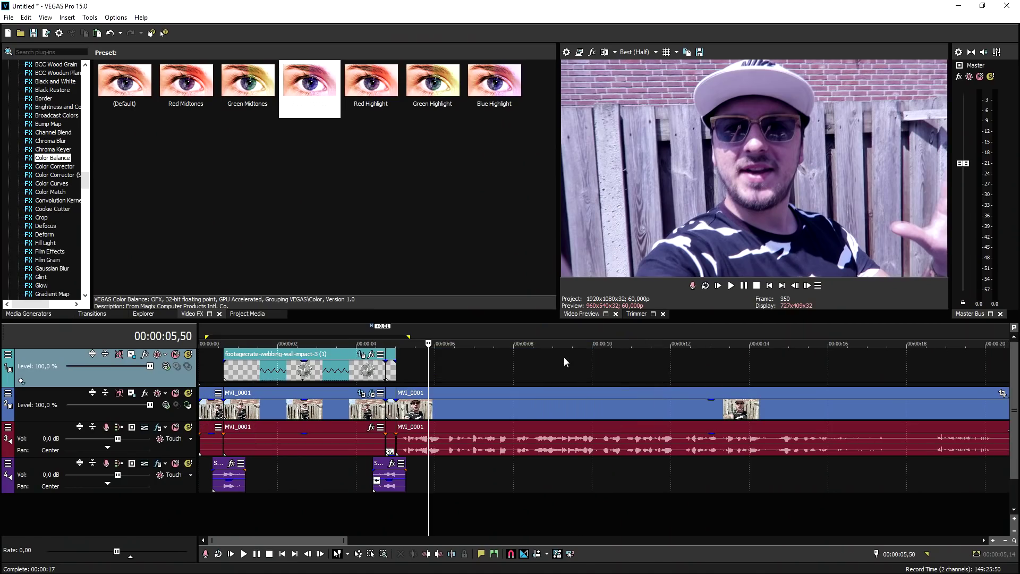